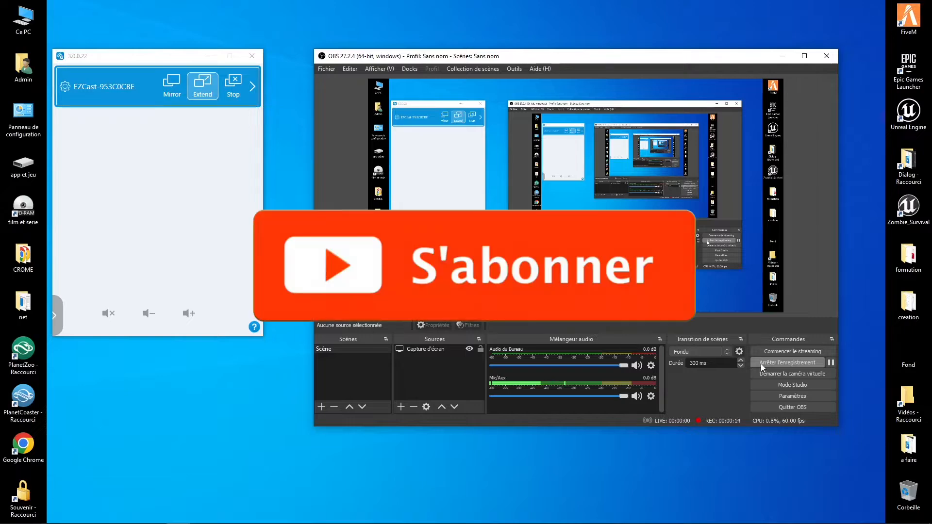
Minimise the OBS recording window and open Google Chrome in a maximised window.
click(782, 56)
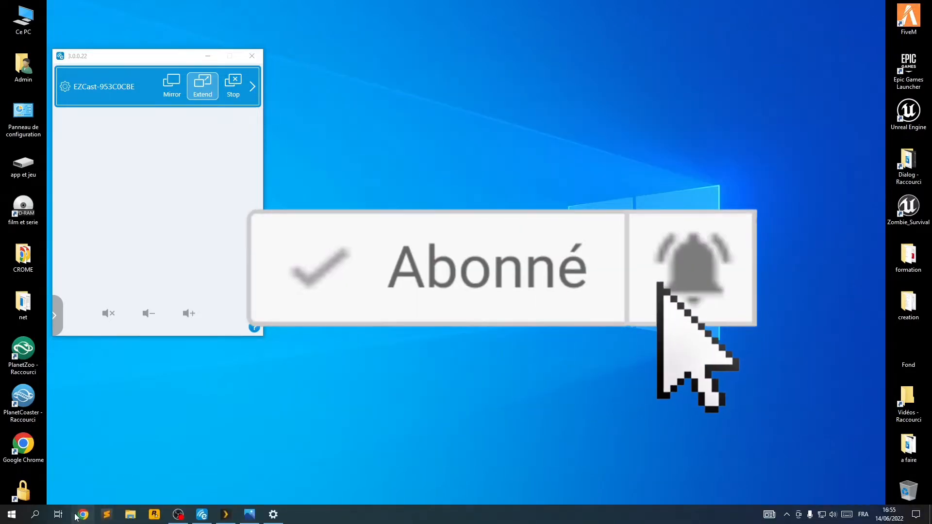
click(76, 518)
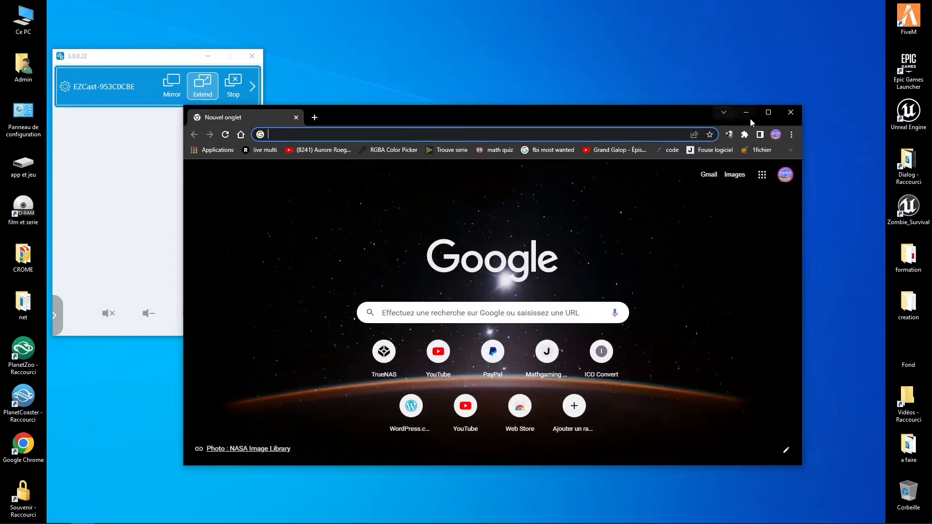
click(768, 113)
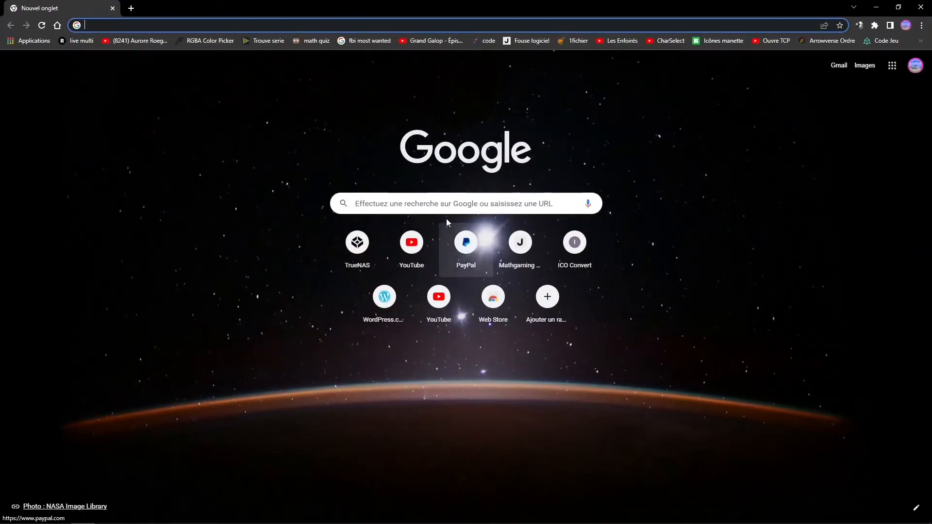
Search Google for "zhpcleaner" and open the official ZHPCleaner 2022 download page.
click(399, 203)
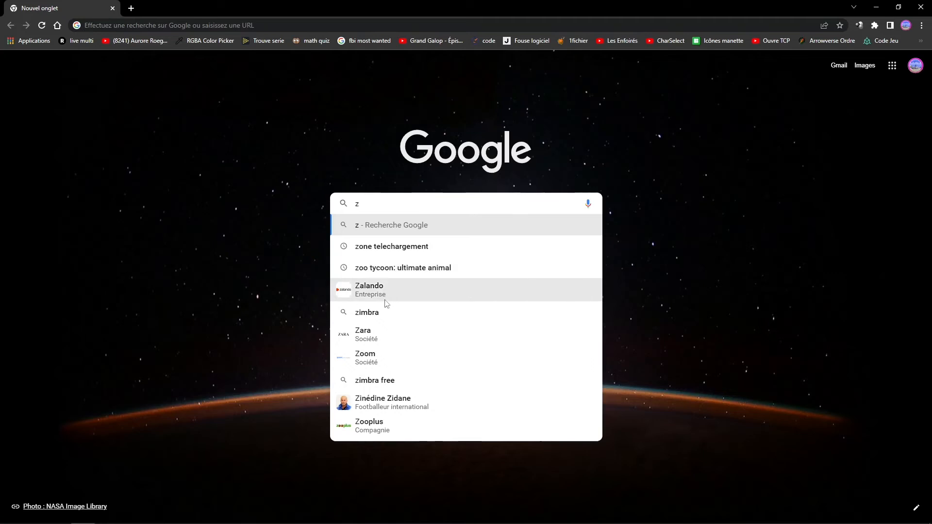
text(c)
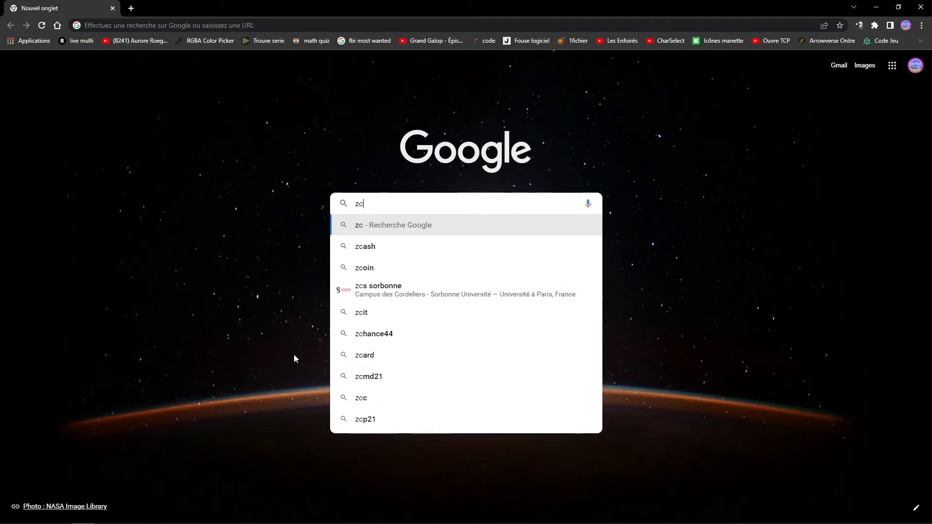
key(BackSpace)
text(h)
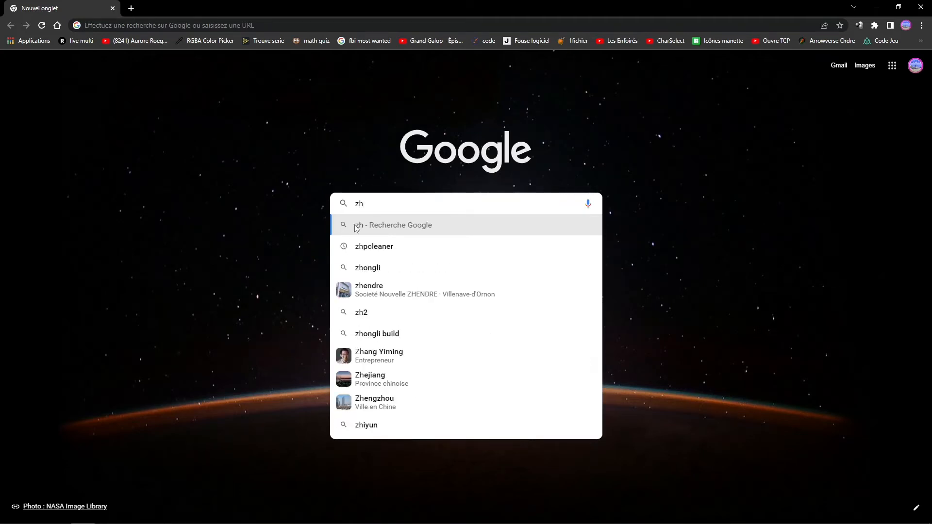
click(370, 242)
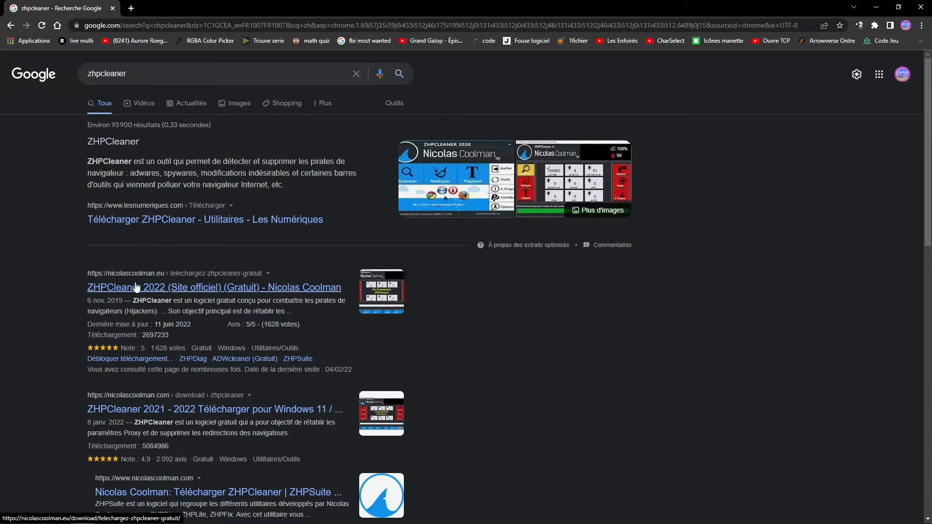
click(186, 288)
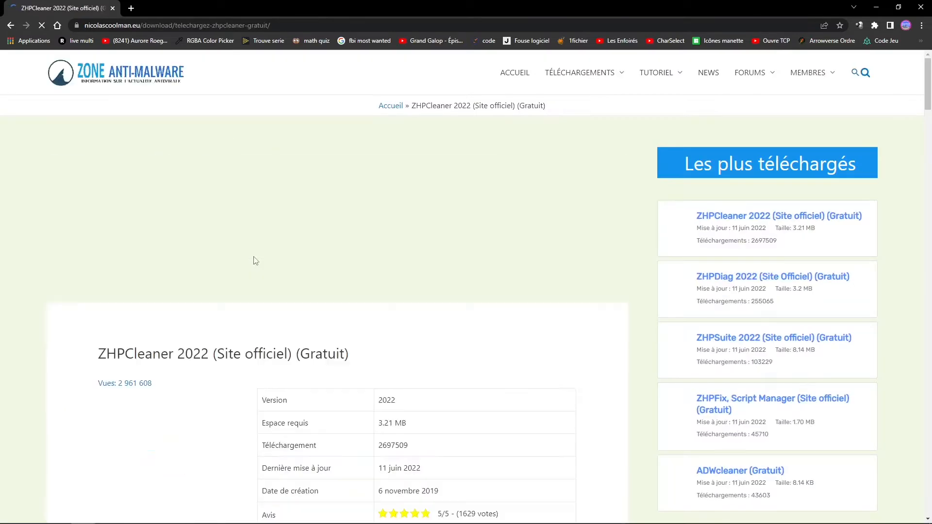
Continue without accepting the site's trackers, and download ZHPCleaner 2022 into the Téléchargements folder as ZHPCleaner.
scroll(324, 236, down, 2)
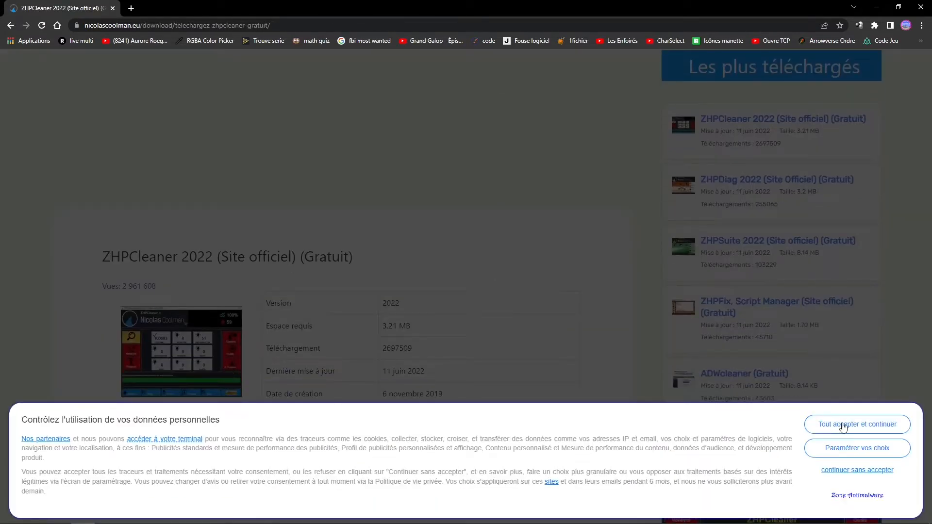
click(835, 473)
scroll(280, 309, down, 4)
scroll(280, 309, down, 20)
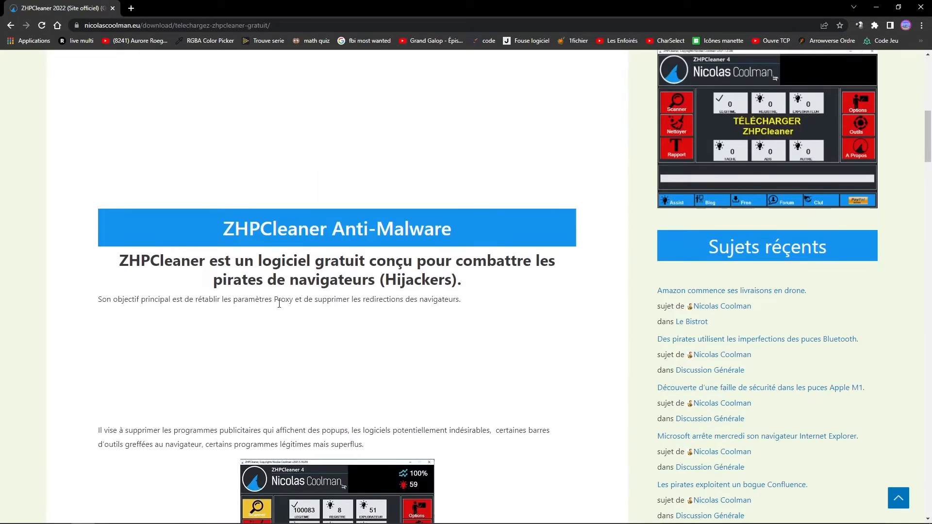
drag(926, 347, 914, 368)
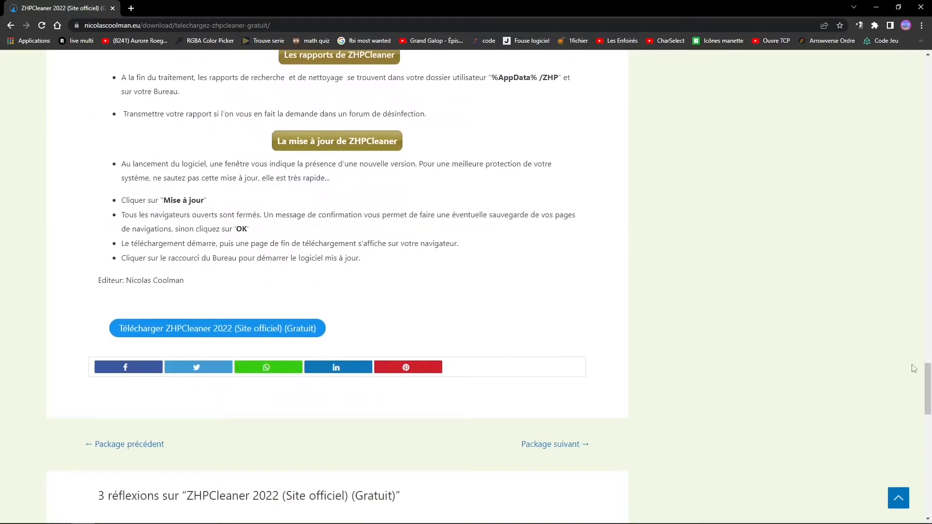
scroll(302, 439, down, 4)
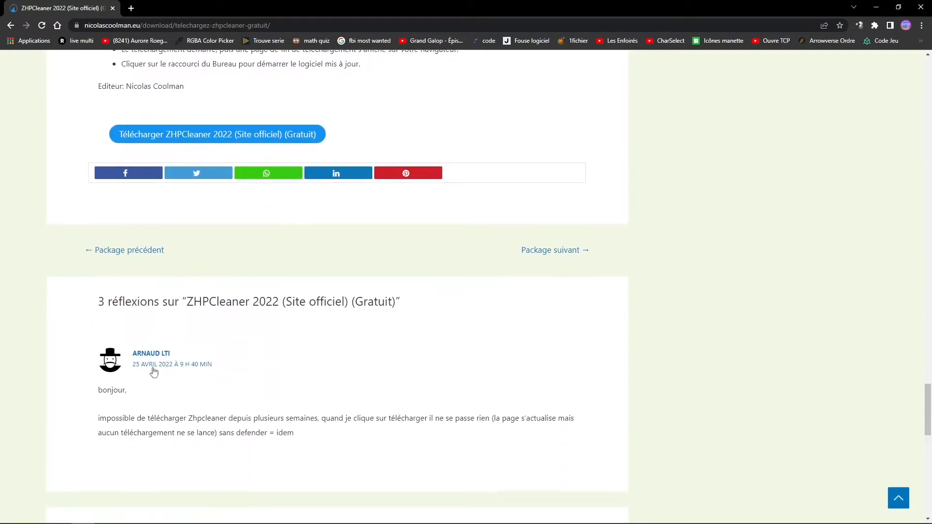
scroll(154, 394, up, 5)
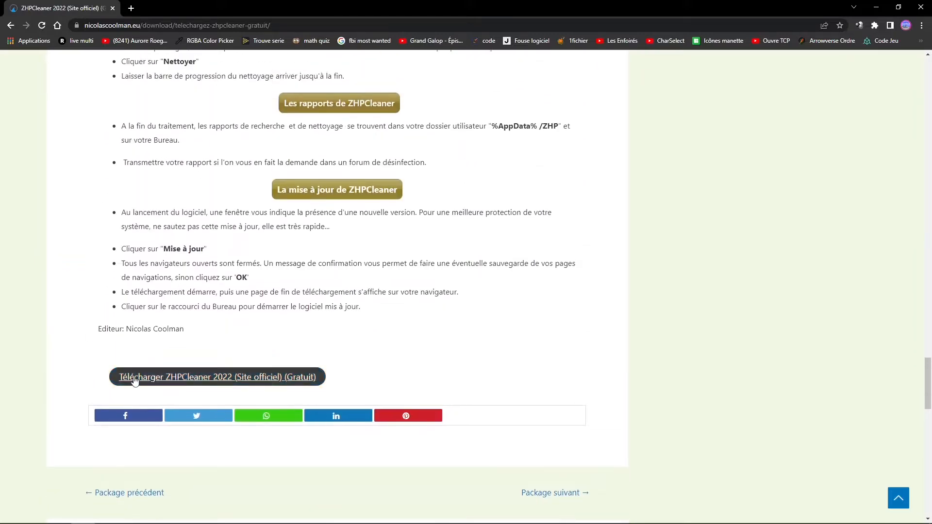
click(274, 382)
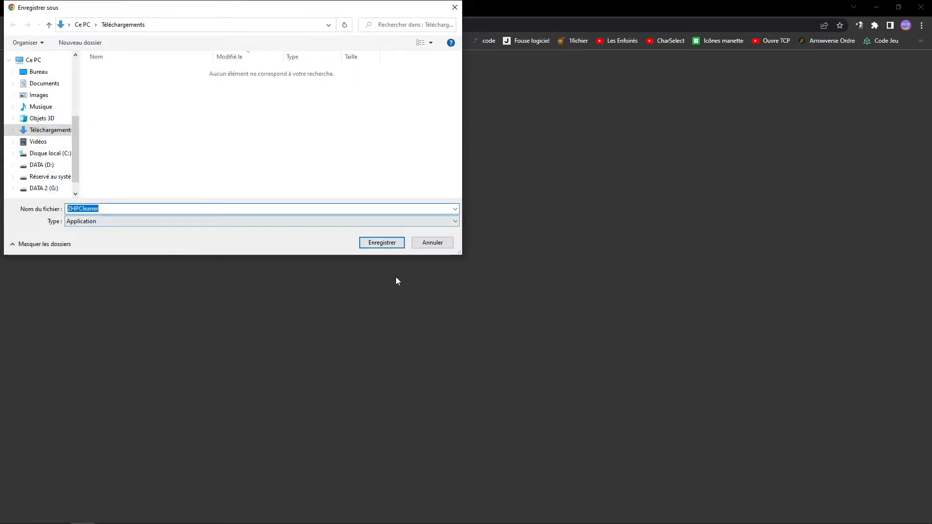
click(381, 242)
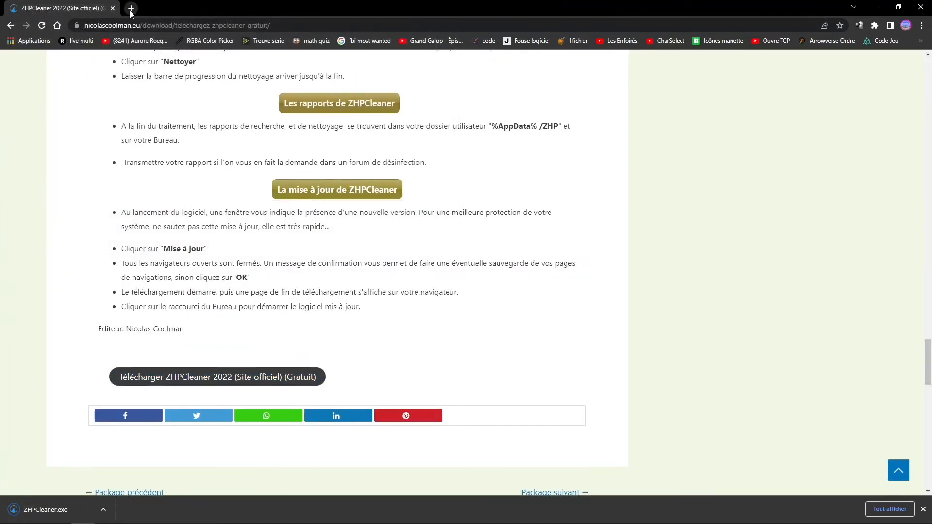
Search Google for "adwcleaner" in a new tab and open the fr.malwarebytes.com AdwCleaner page.
click(131, 8)
click(360, 202)
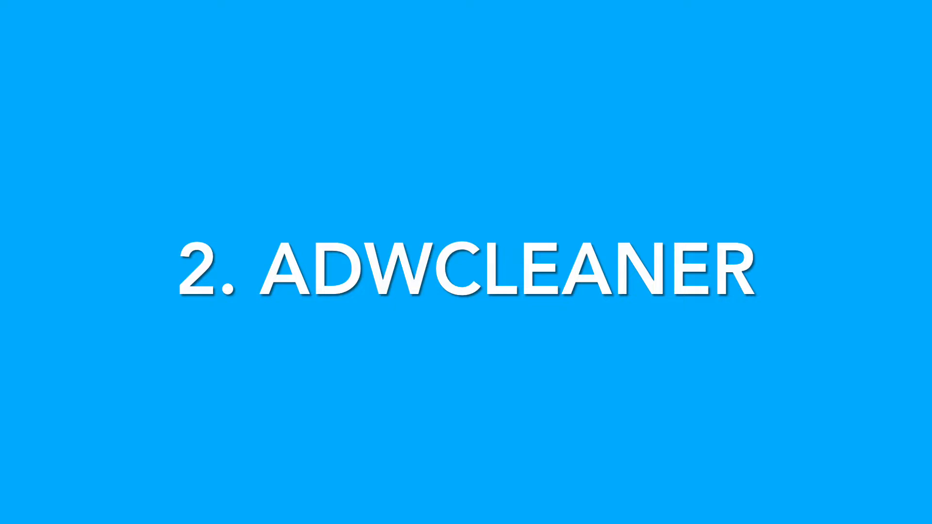
text(ad)
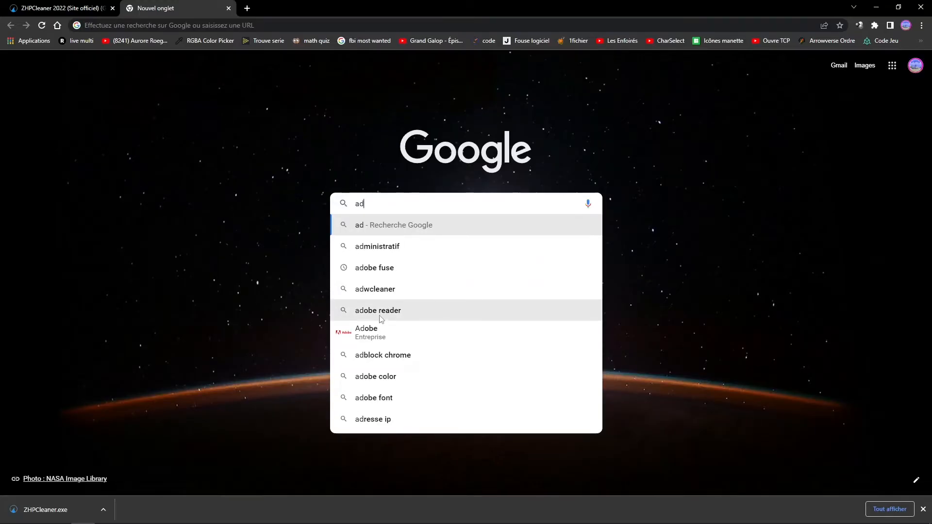
click(375, 290)
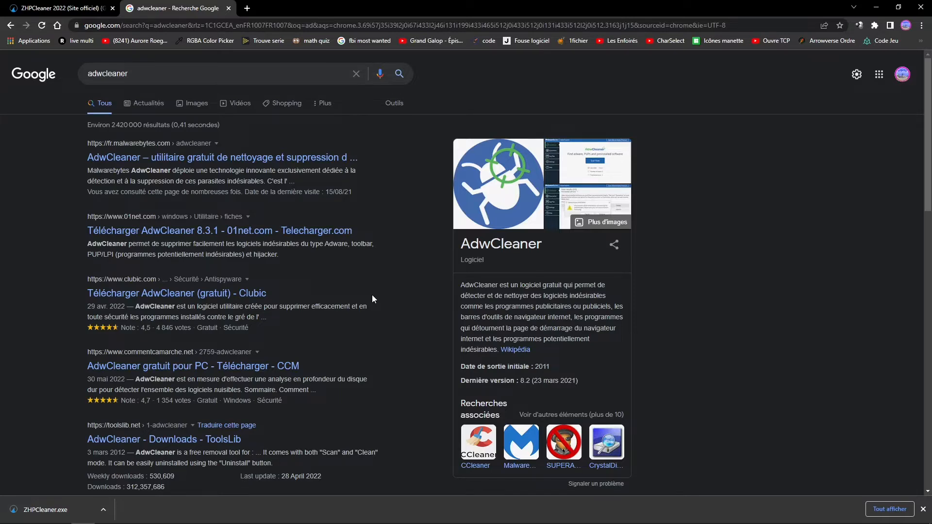
click(182, 162)
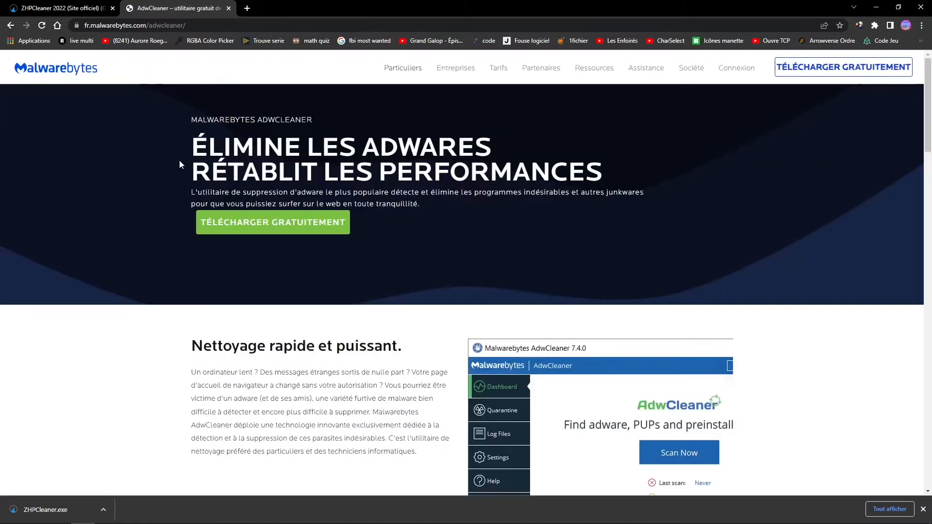
Download the free AdwCleaner program and save it as adwcleaner in the Téléchargements folder.
scroll(217, 226, down, 3)
scroll(217, 226, up, 3)
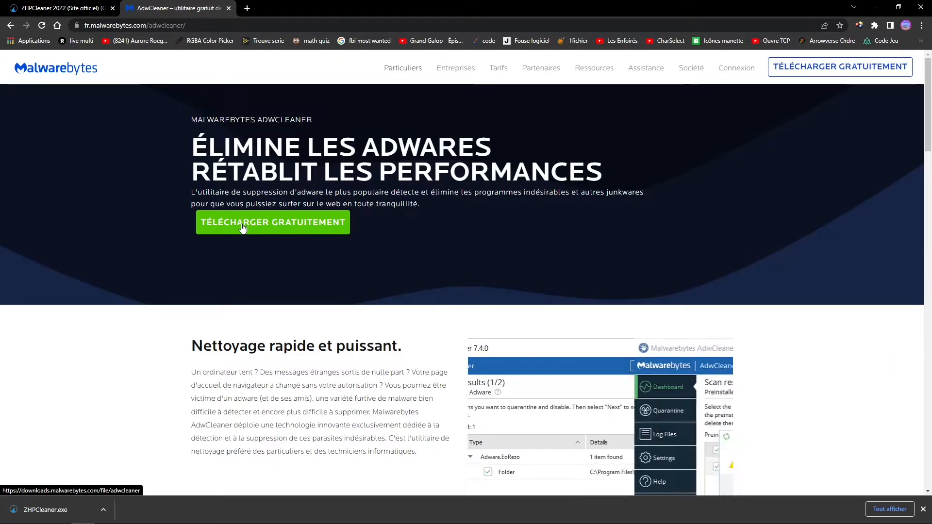
click(243, 228)
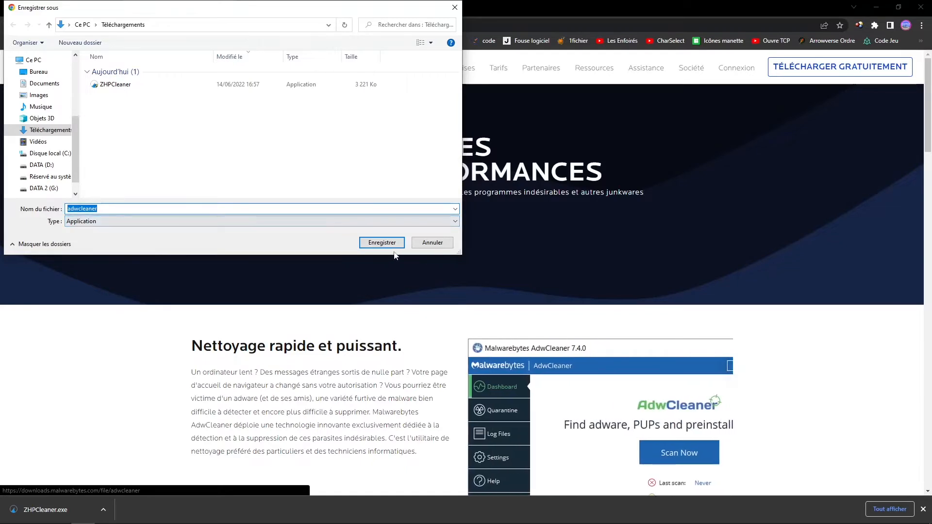
click(382, 243)
scroll(233, 296, down, 5)
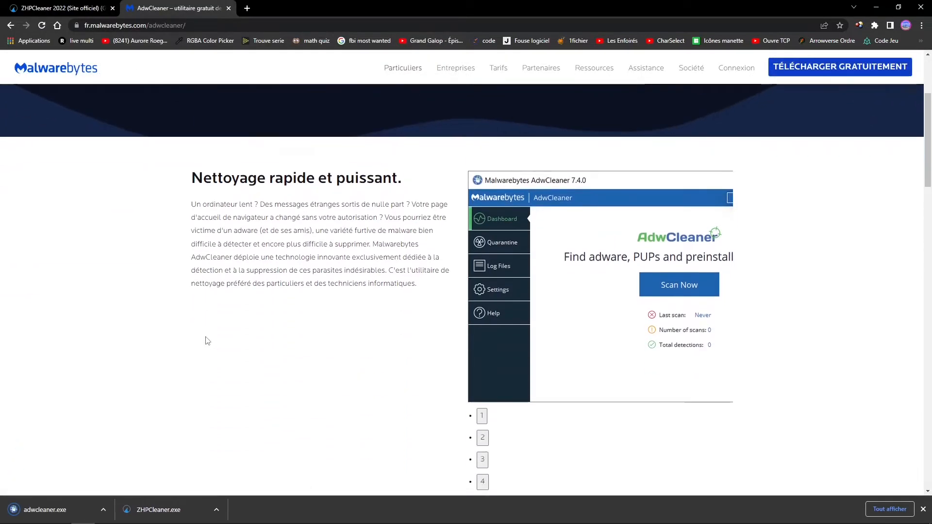
scroll(210, 332, down, 3)
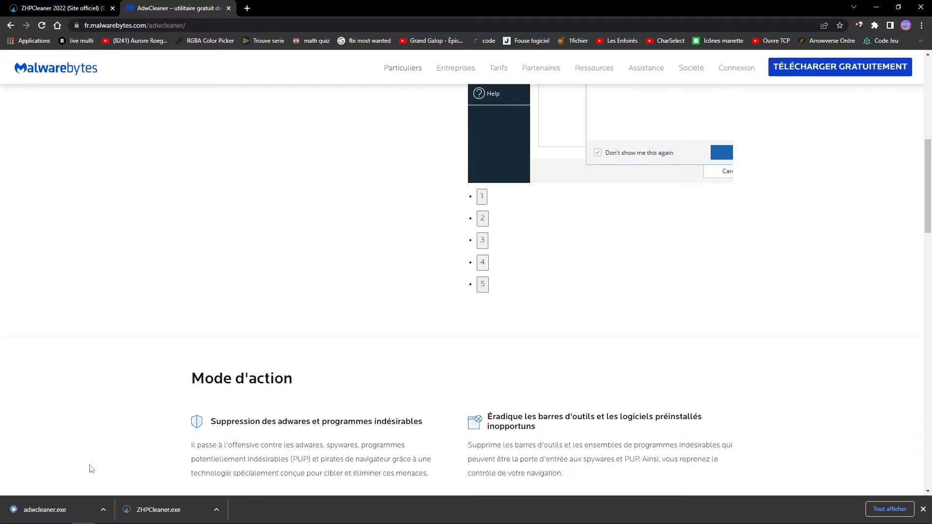
Search Google for "malwarebytes" in a new tab and open the Télécharger page of the official Malwarebytes site.
click(246, 8)
click(363, 214)
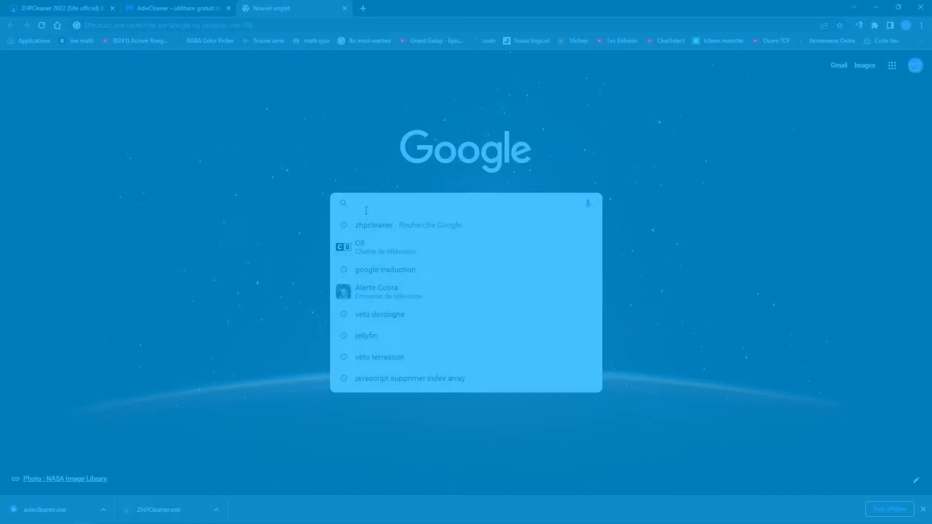
text(n)
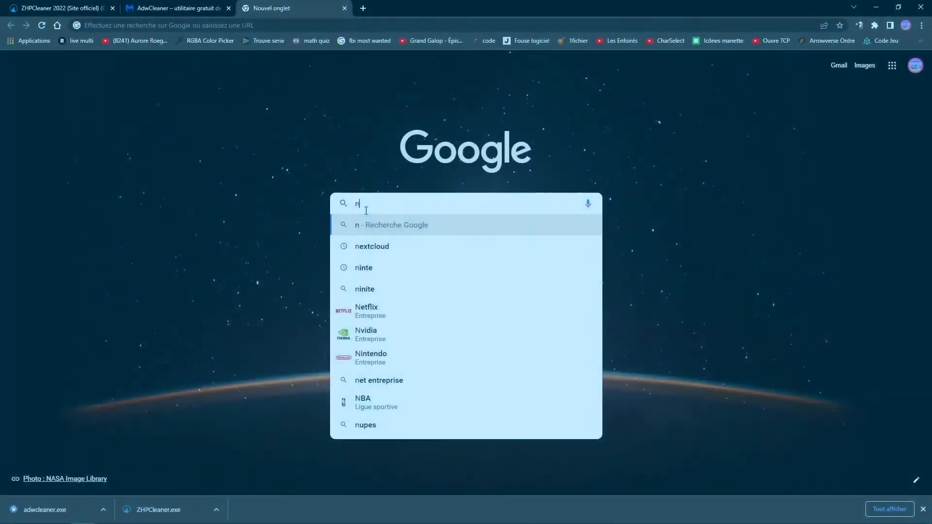
text(a)
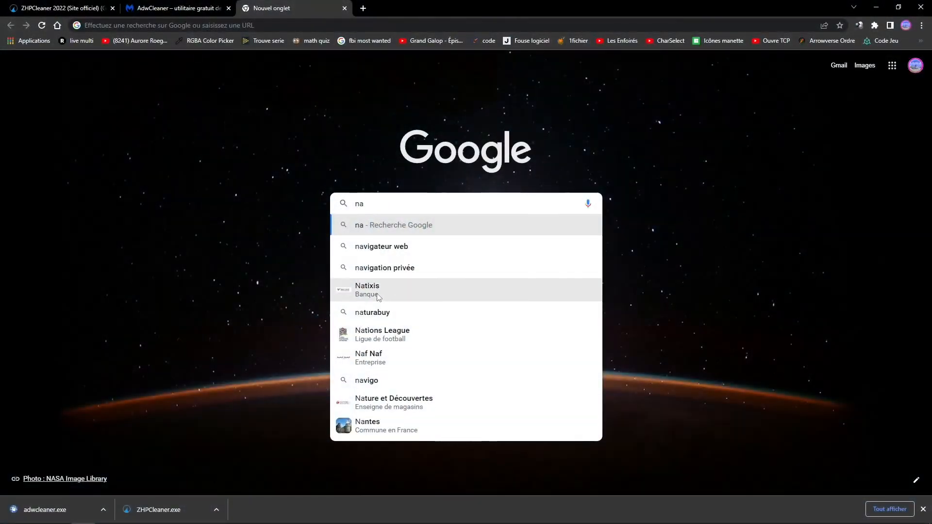
text(lw)
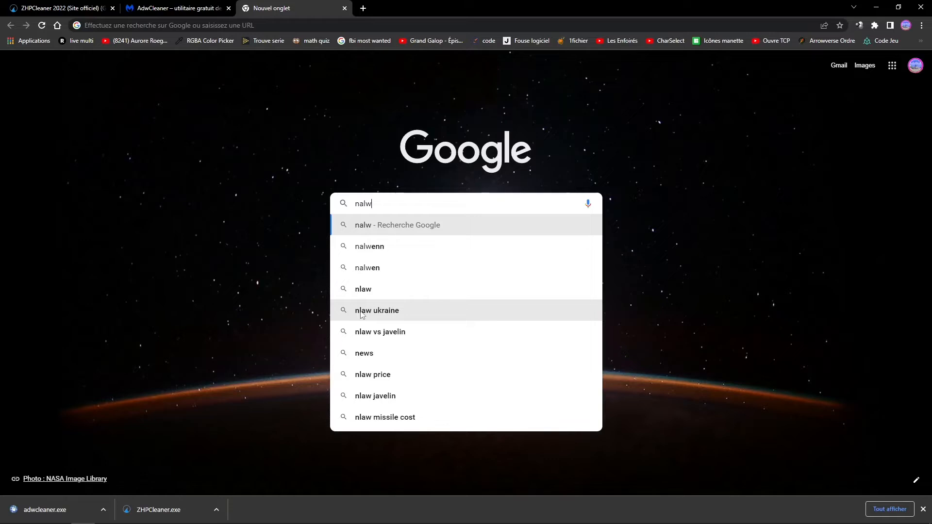
text(er)
click(359, 246)
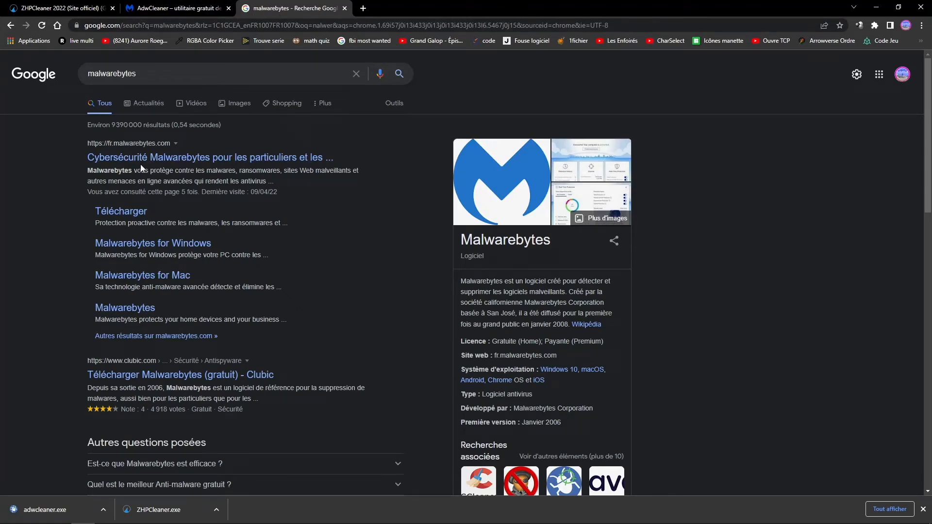
click(136, 210)
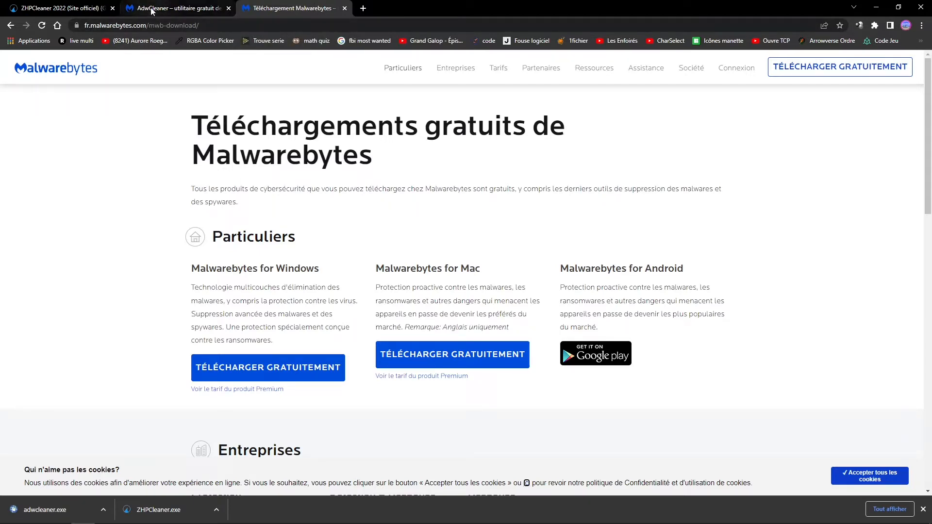
Download the free Malwarebytes for Windows installer and save it as MBSetup in the Téléchargements folder.
scroll(368, 261, down, 2)
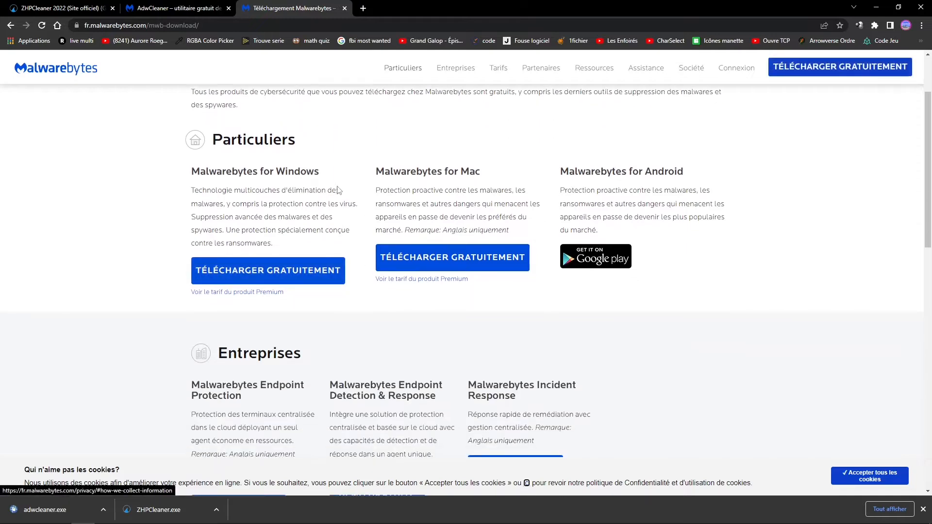
click(223, 271)
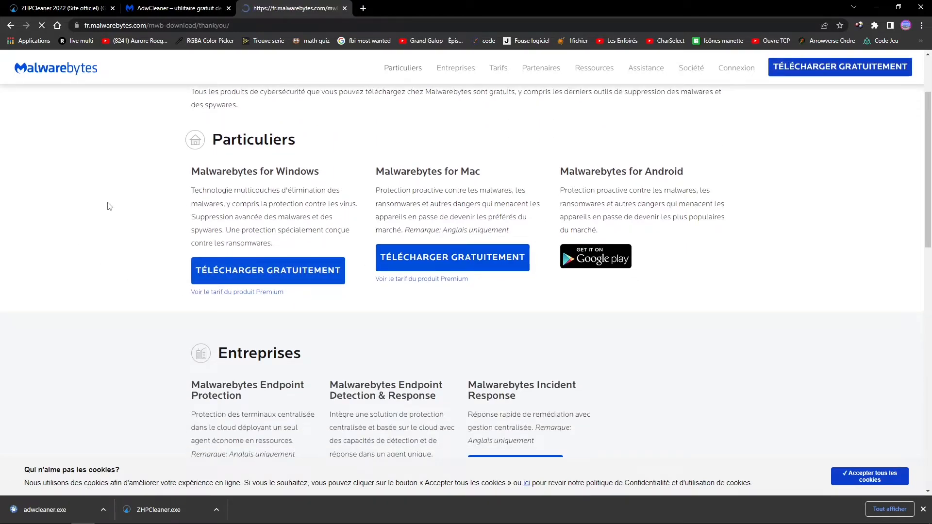
scroll(301, 324, down, 3)
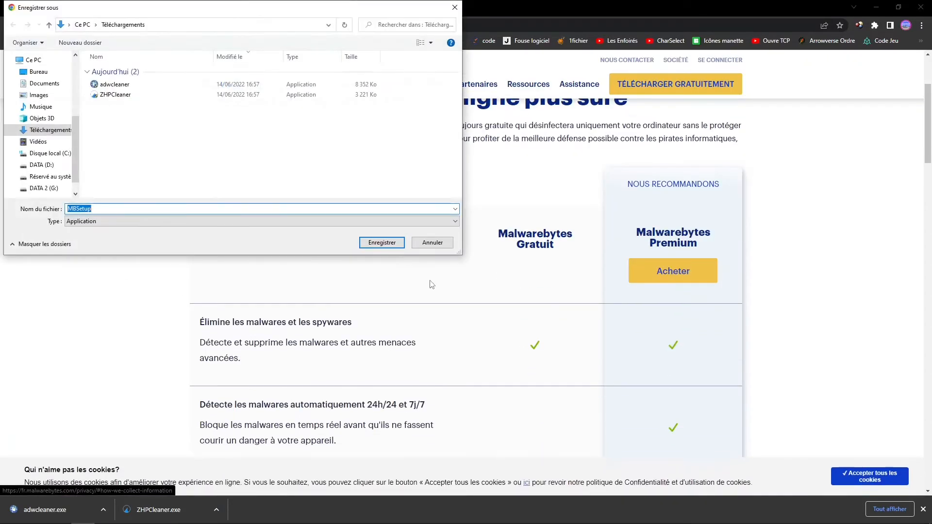
click(381, 242)
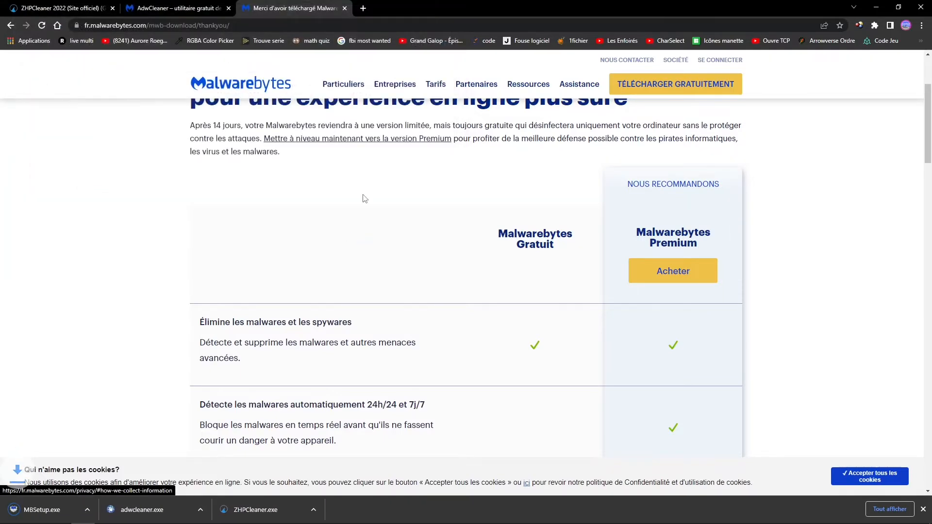
Search Google for "ccleaner" in a new tab.
click(363, 8)
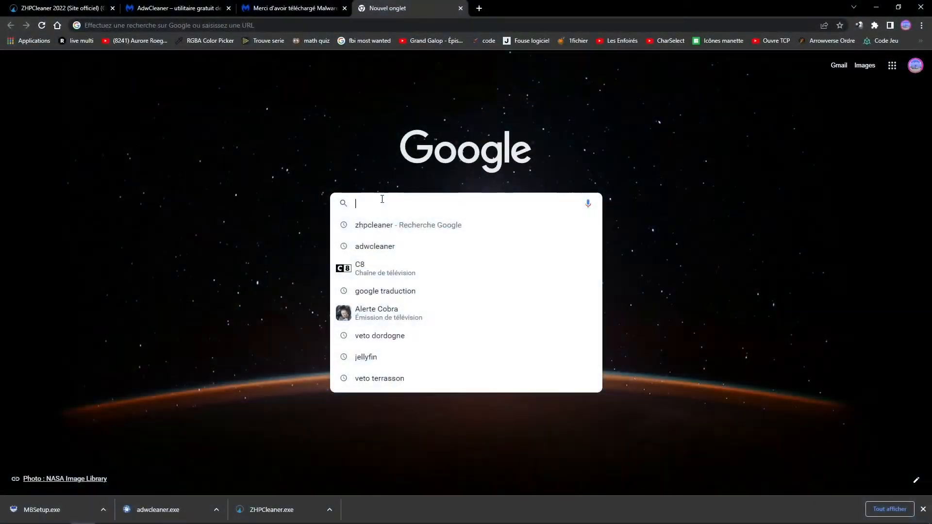
text(cc)
click(369, 247)
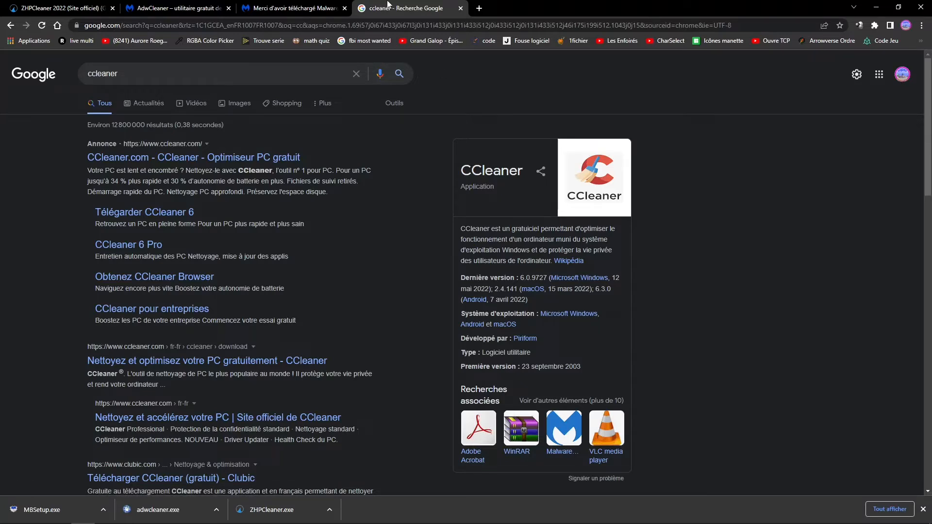
Close the CCleaner search tab, and open the Téléchargements folder from Ce PC on the desktop with large icons displayed.
click(461, 9)
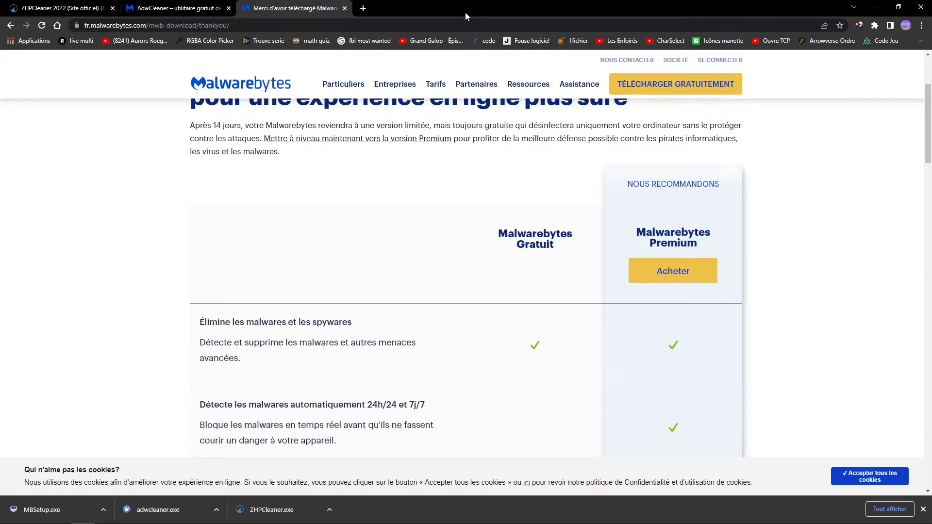
click(363, 8)
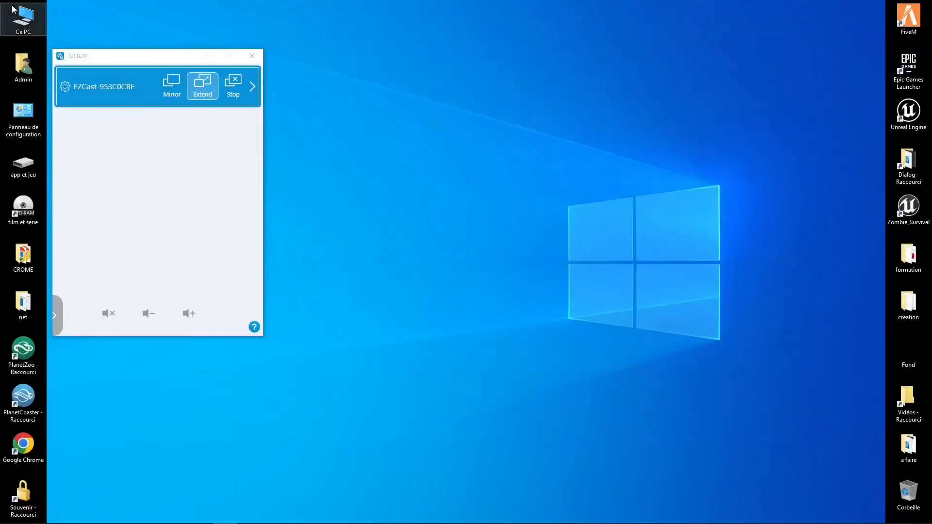
double_click(13, 9)
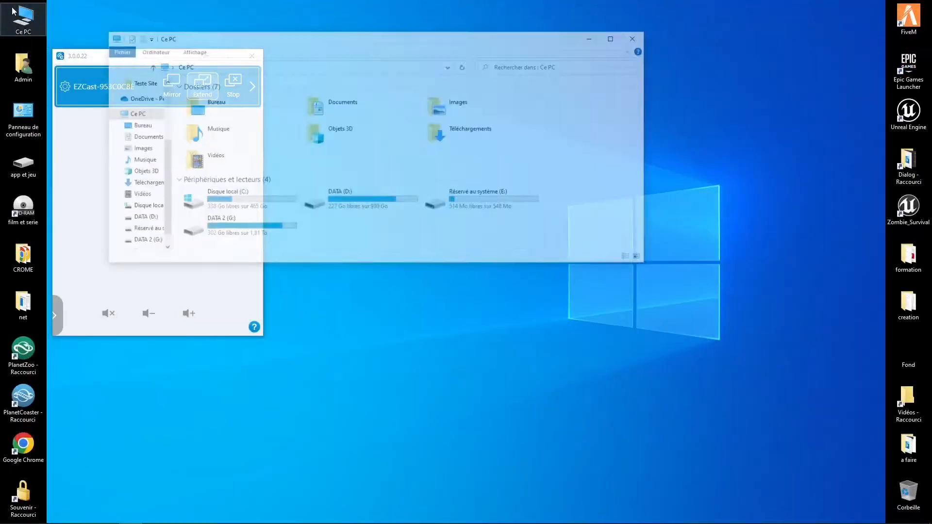
click(442, 144)
double_click(441, 145)
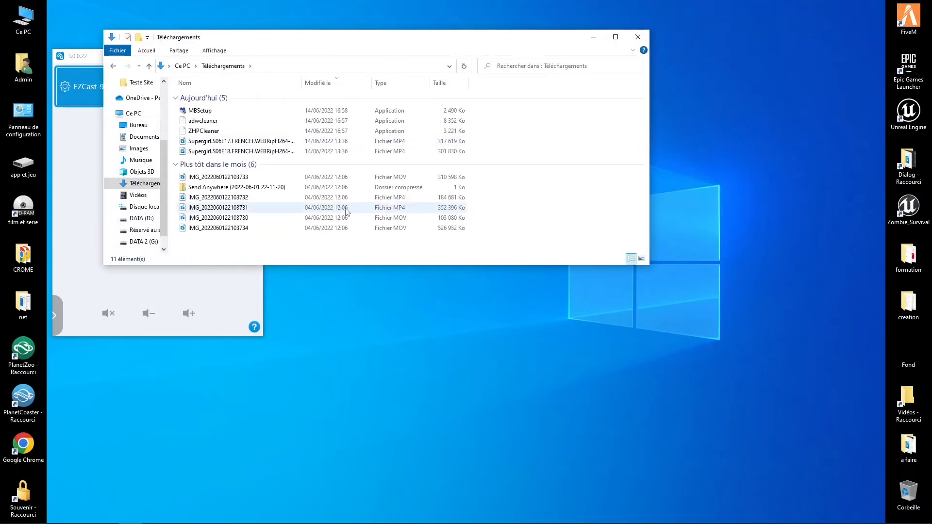
click(642, 259)
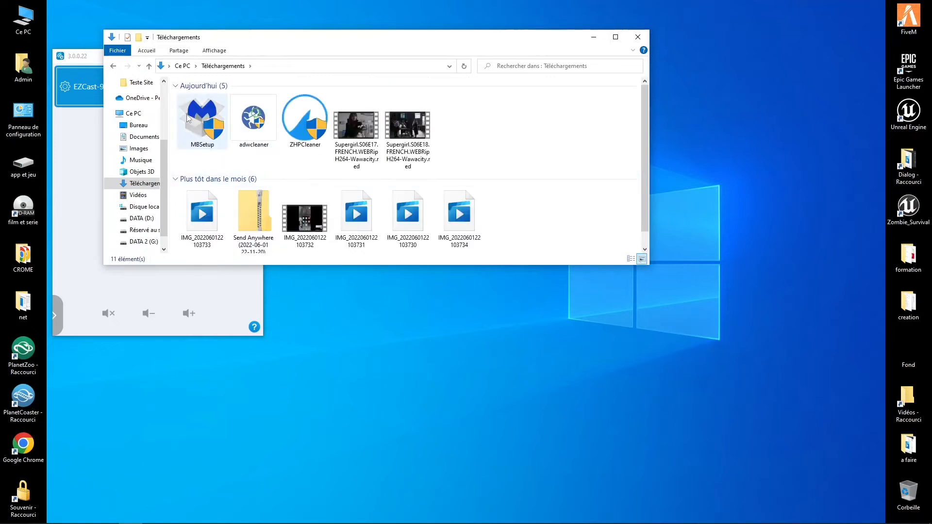
Run the downloaded ZHPCleaner despite the SmartScreen block and accept its terms of use.
double_click(293, 124)
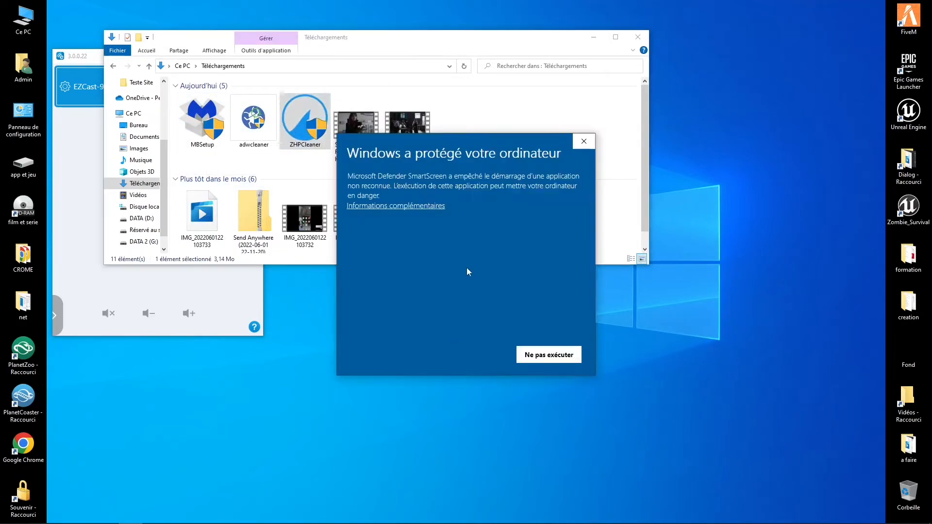
click(421, 208)
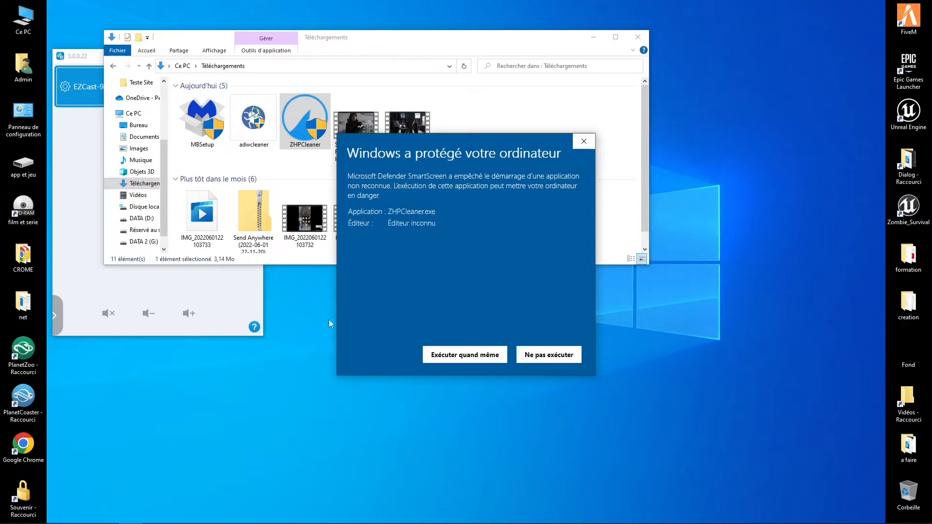
click(467, 358)
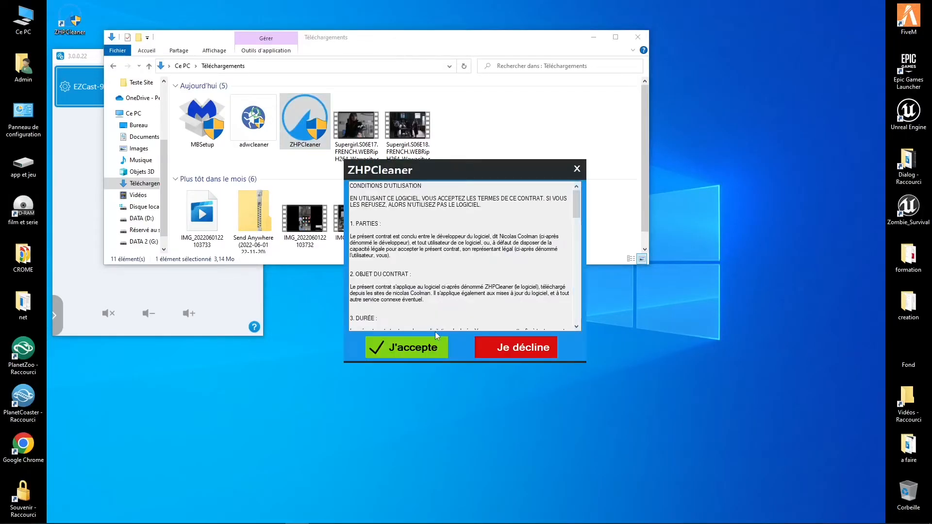
click(408, 348)
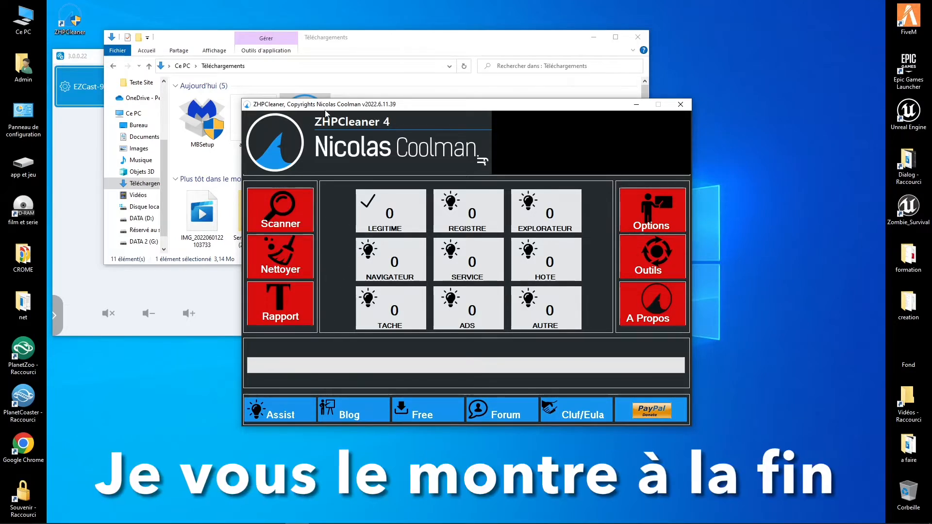
Move the ZHPCleaner window aside and launch adwcleaner from the Téléchargements folder.
drag(325, 111, 565, 123)
click(448, 158)
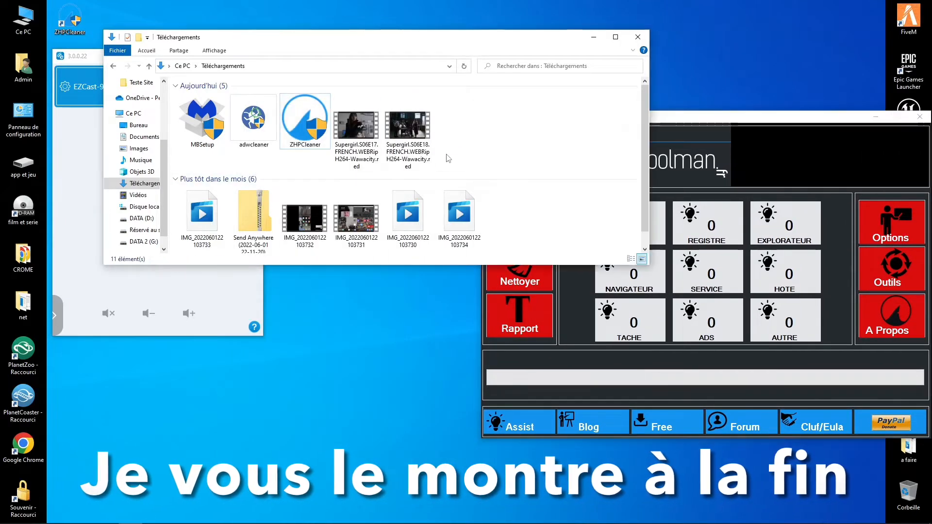
click(258, 132)
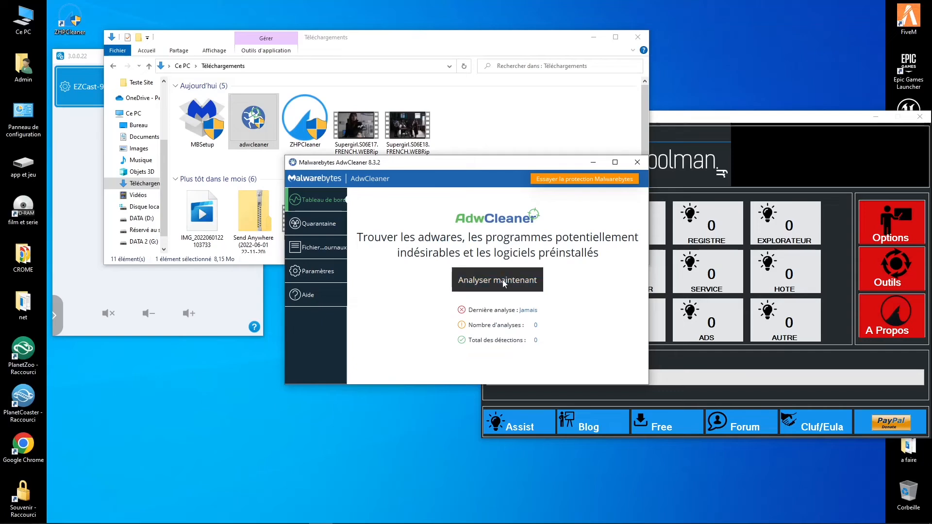
Review AdwCleaner's application settings, from the basic repair actions to the statistics, language and interface options.
click(302, 275)
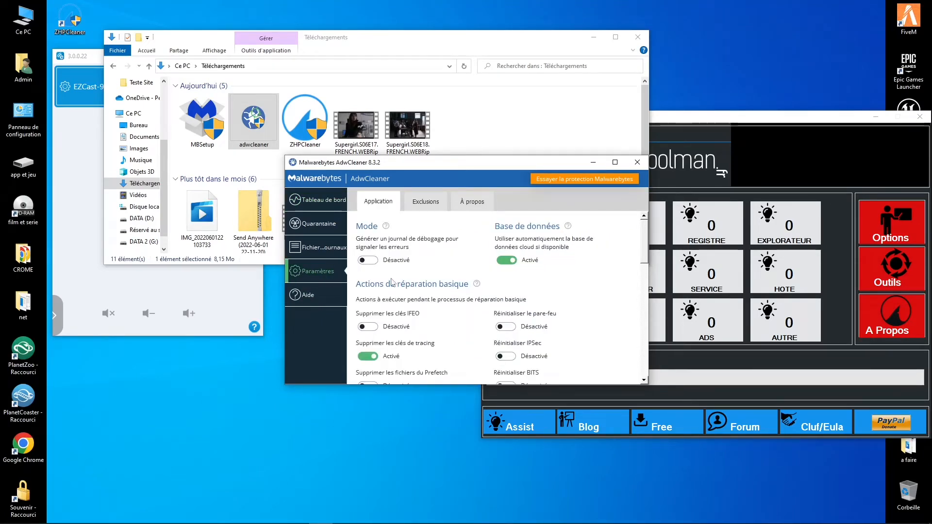
scroll(386, 262, down, 5)
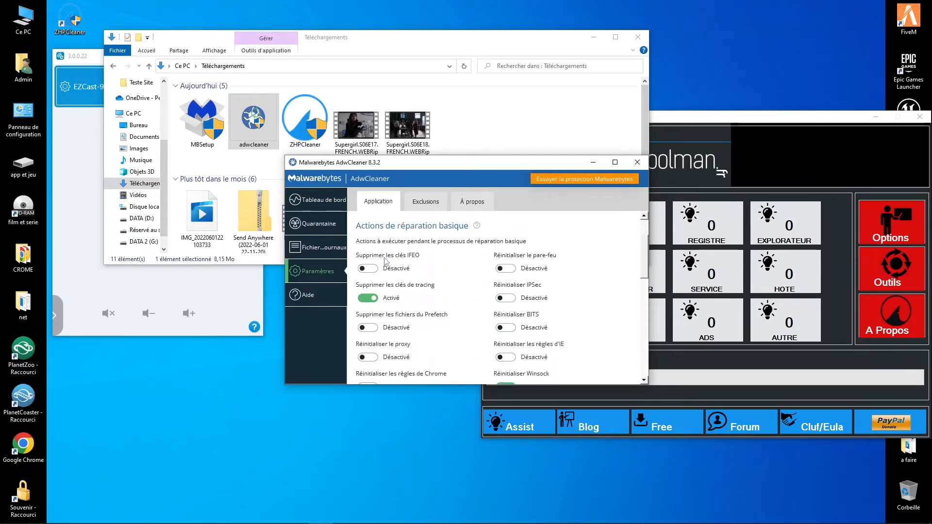
scroll(386, 261, down, 6)
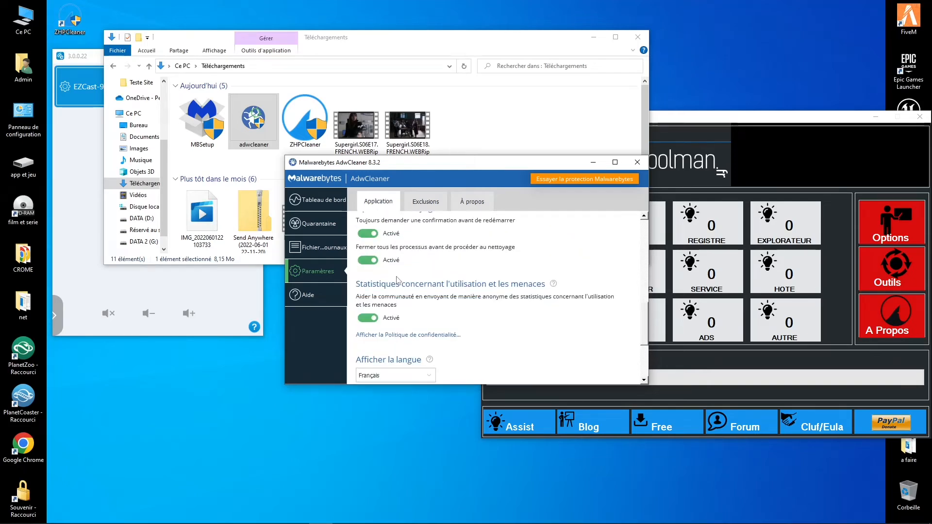
scroll(398, 280, down, 3)
scroll(398, 280, up, 4)
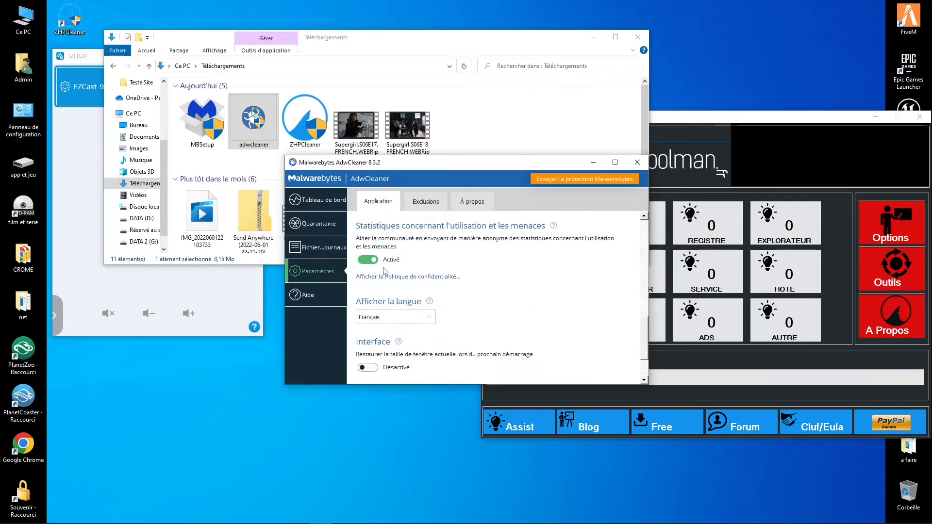
scroll(461, 252, up, 6)
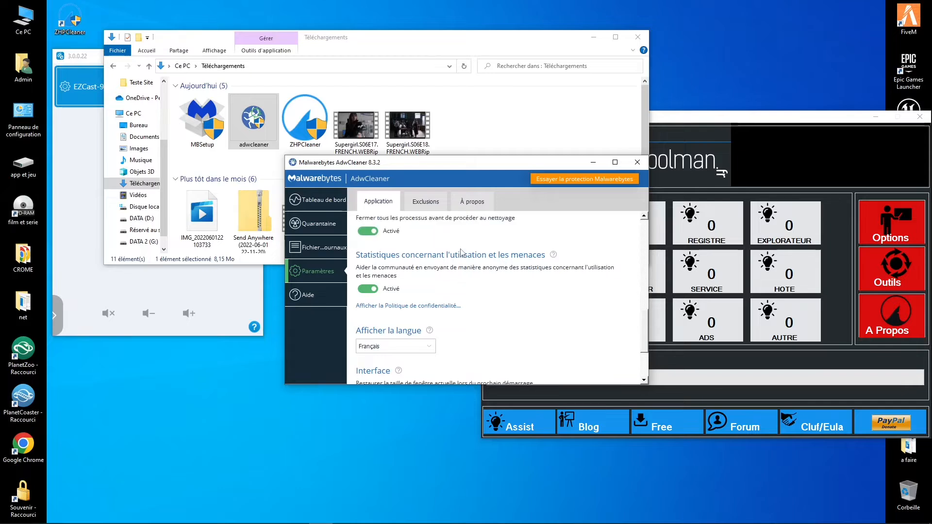
scroll(437, 260, up, 3)
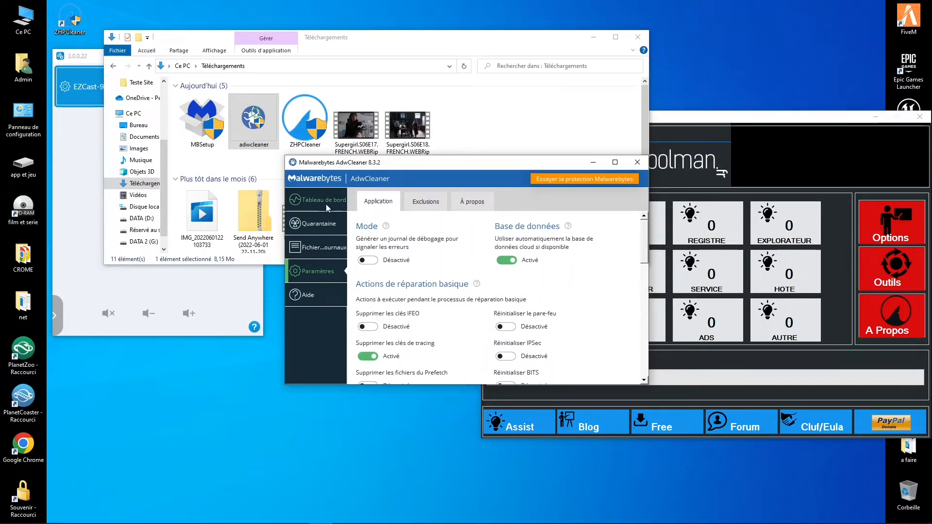
scroll(433, 302, down, 1)
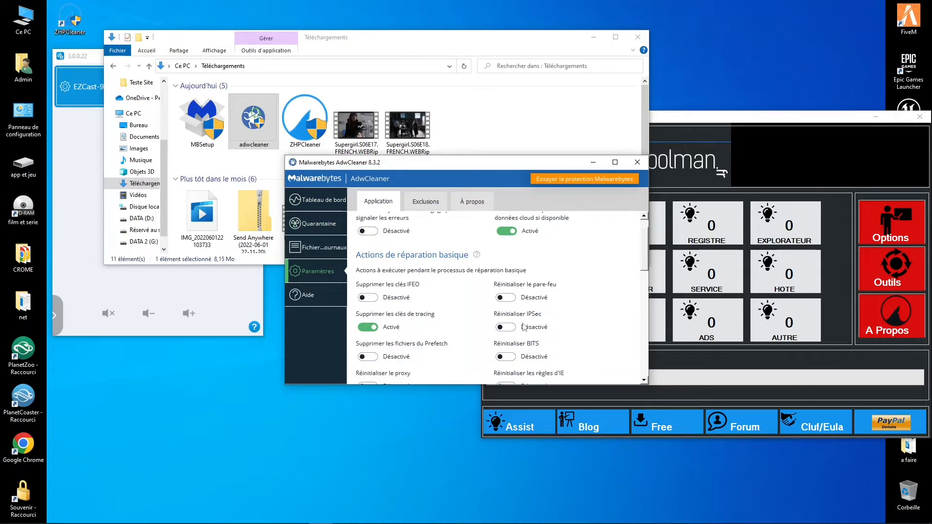
scroll(515, 342, down, 1)
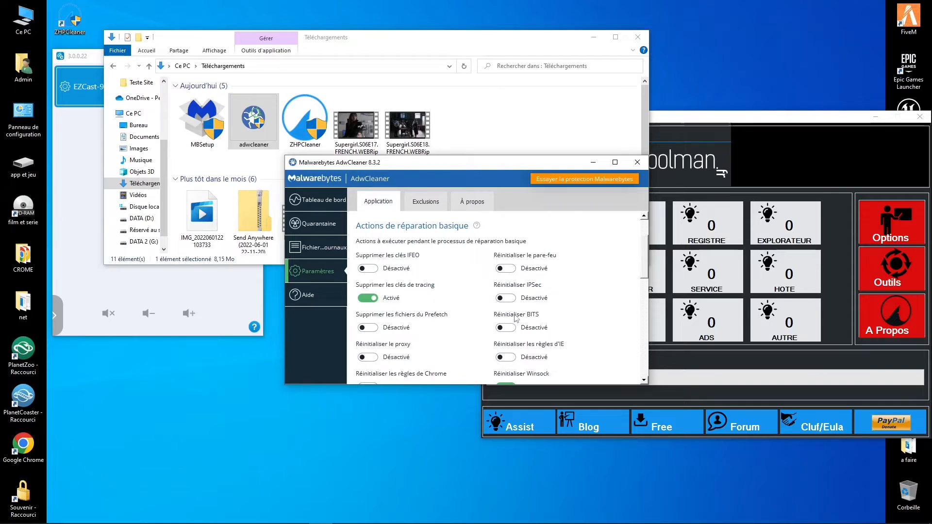
Run an AdwCleaner scan from the dashboard, skip the basic repair and close AdwCleaner.
click(321, 201)
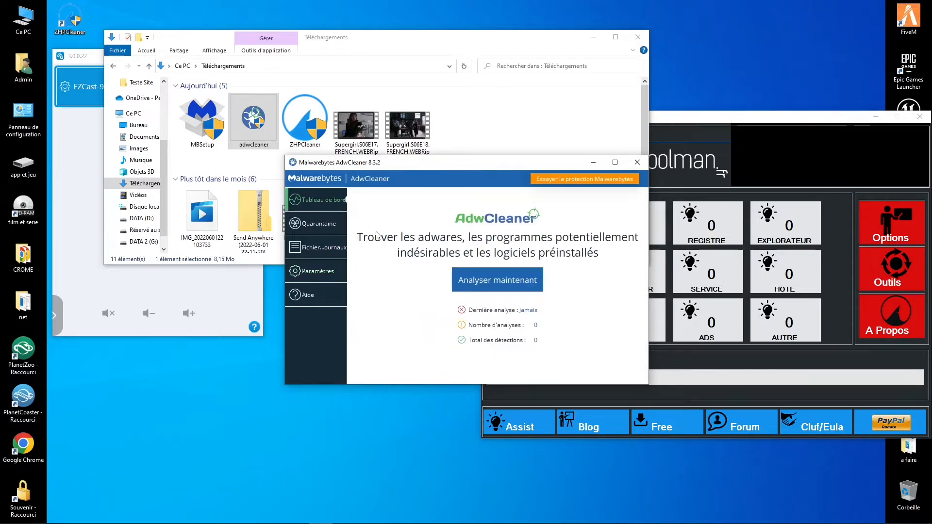
click(504, 281)
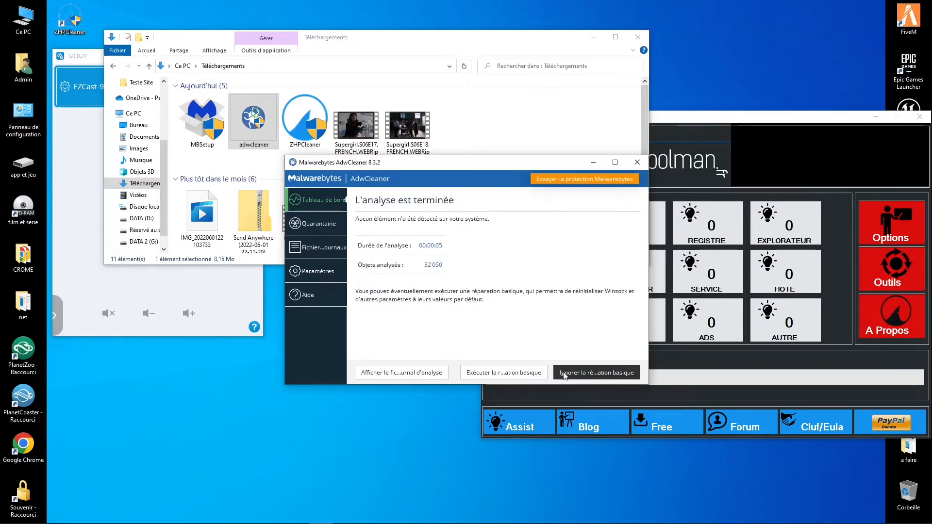
click(598, 374)
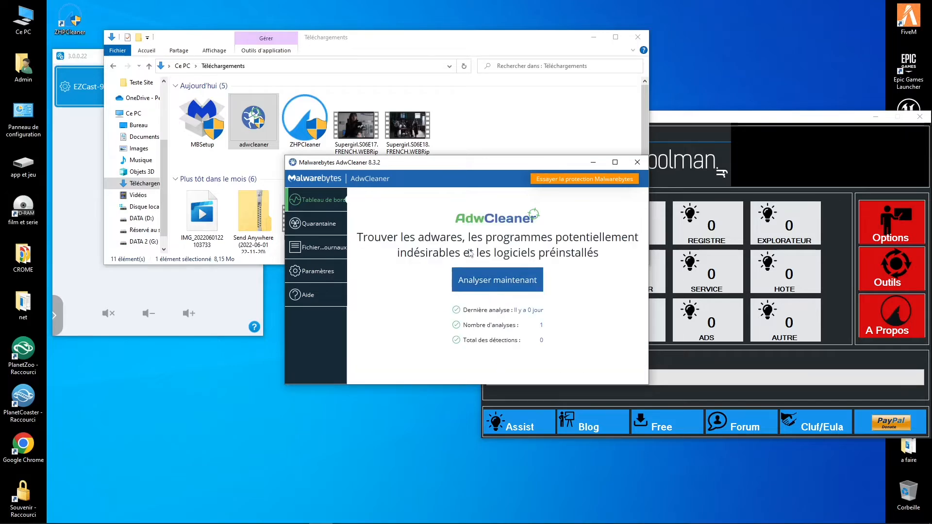
click(637, 162)
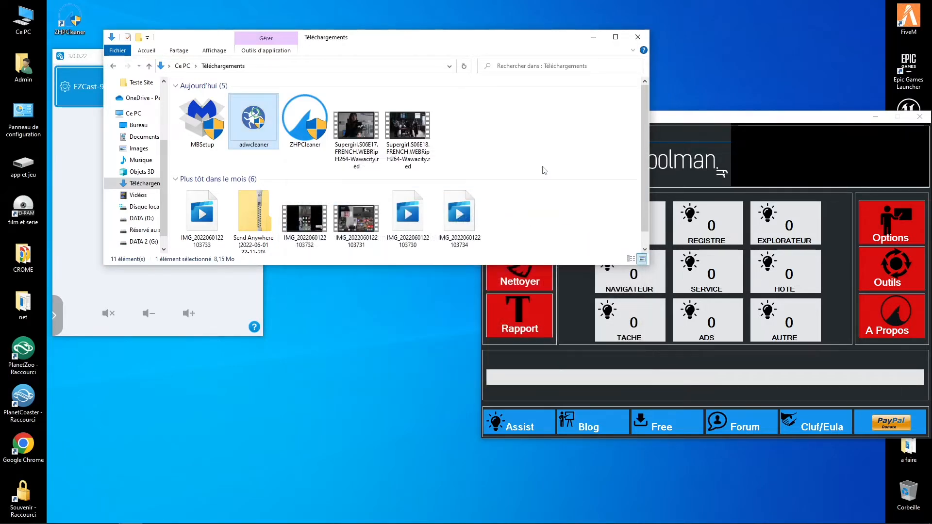
Launch the MBSetup installer and check its advanced options and the folders on Disque local (C:), leaving the default options in place.
click(200, 124)
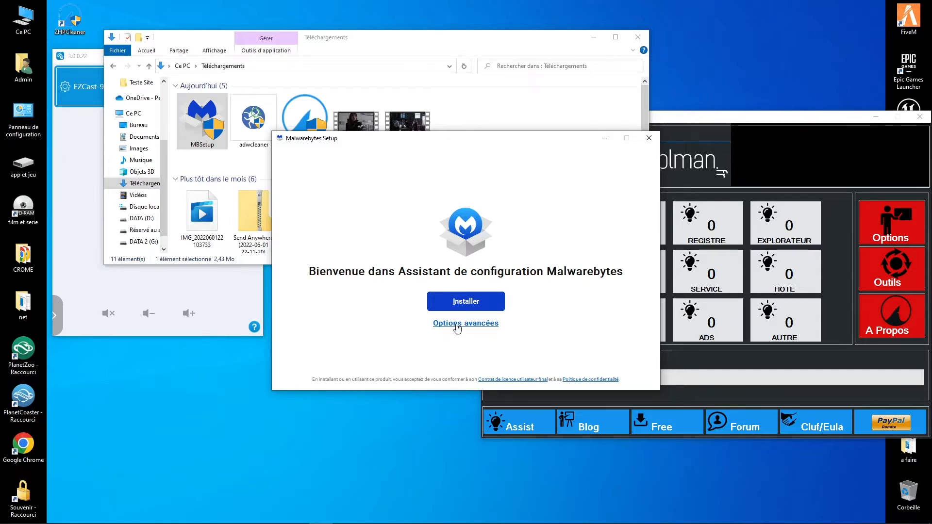
click(456, 324)
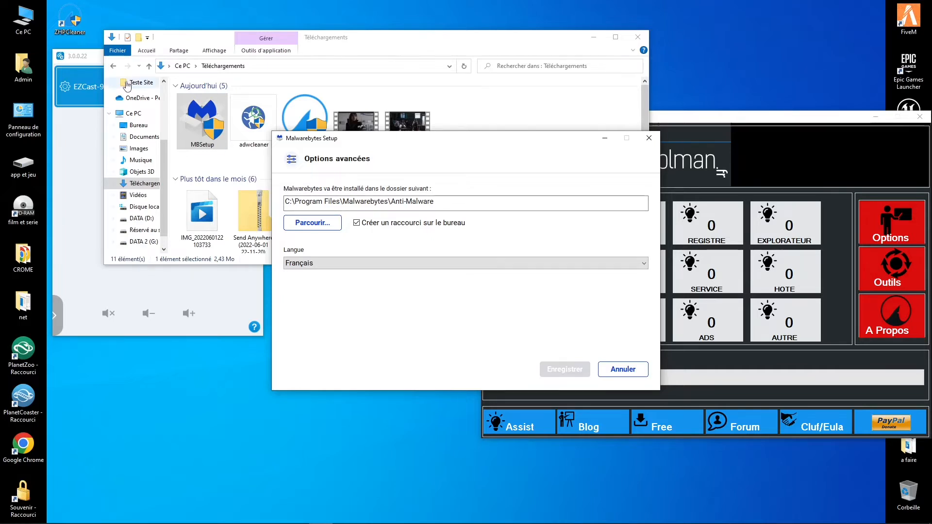
click(130, 114)
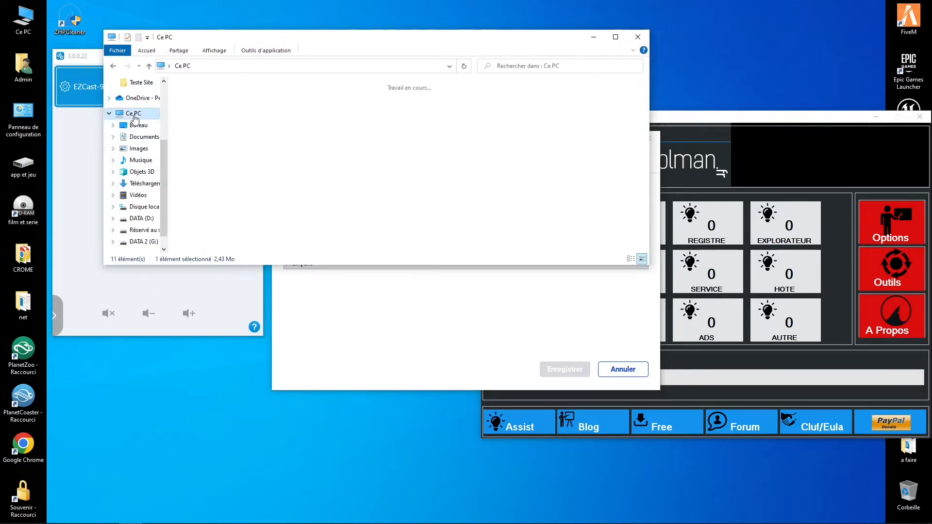
double_click(241, 203)
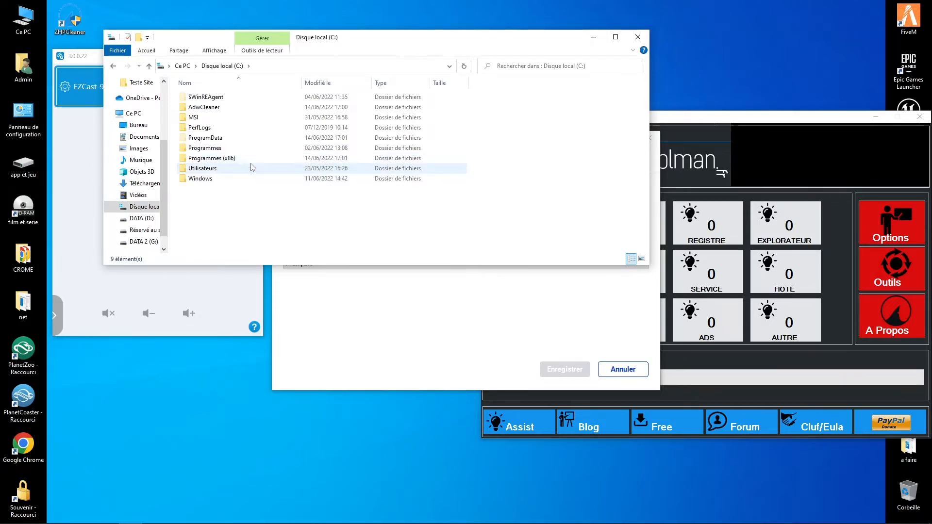
click(346, 326)
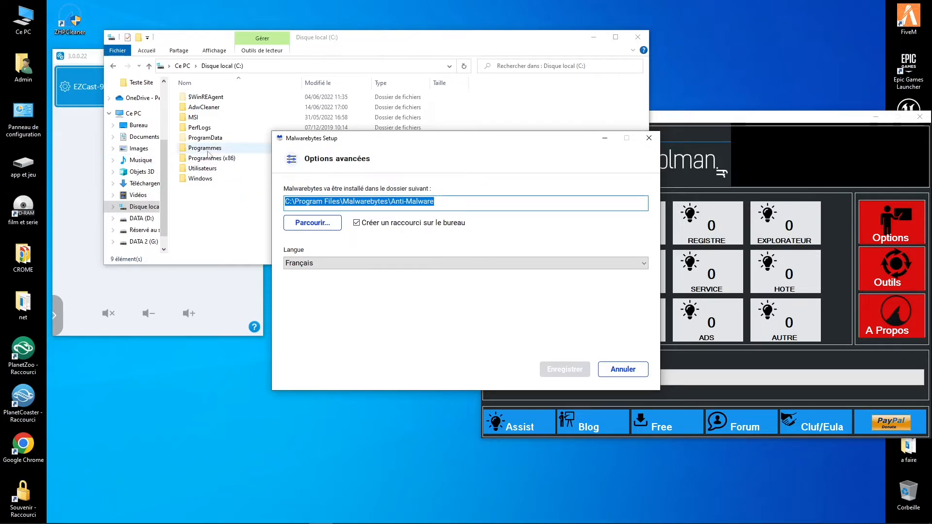
click(607, 374)
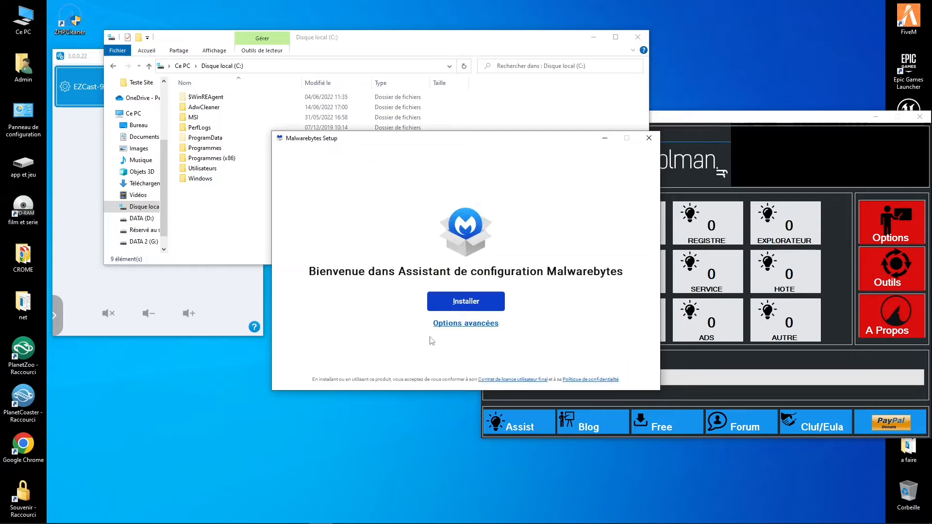
Install Malwarebytes for "Moi ou ma famille" with Browser Guard included, finish the setup and proceed past the welcome screen.
click(438, 300)
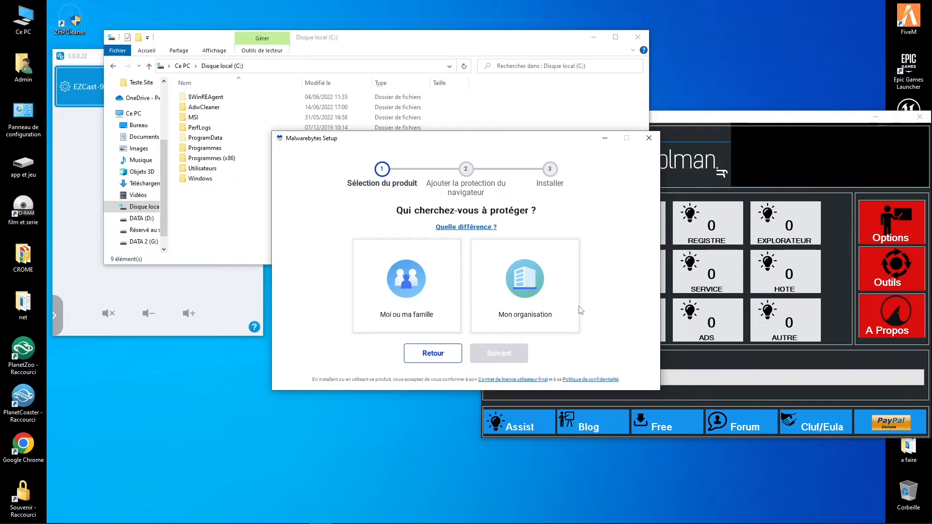
click(407, 280)
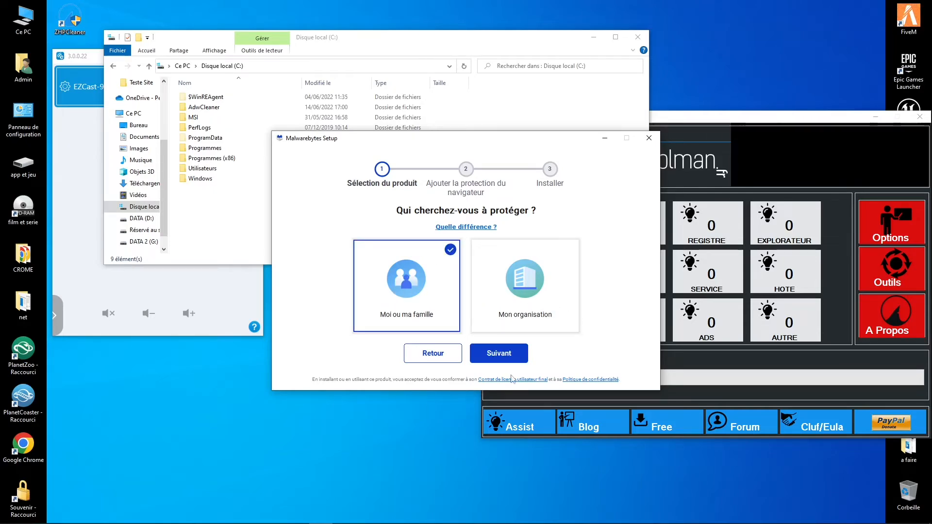
click(498, 353)
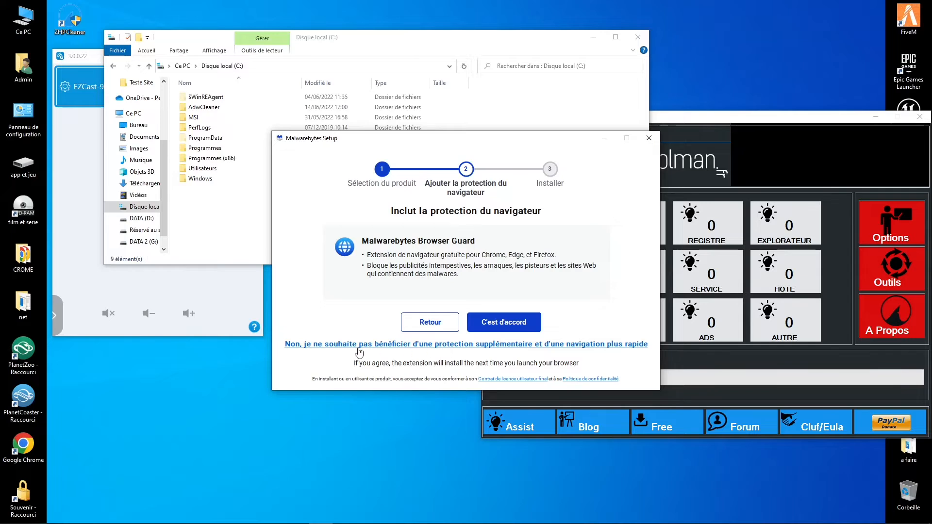
click(501, 321)
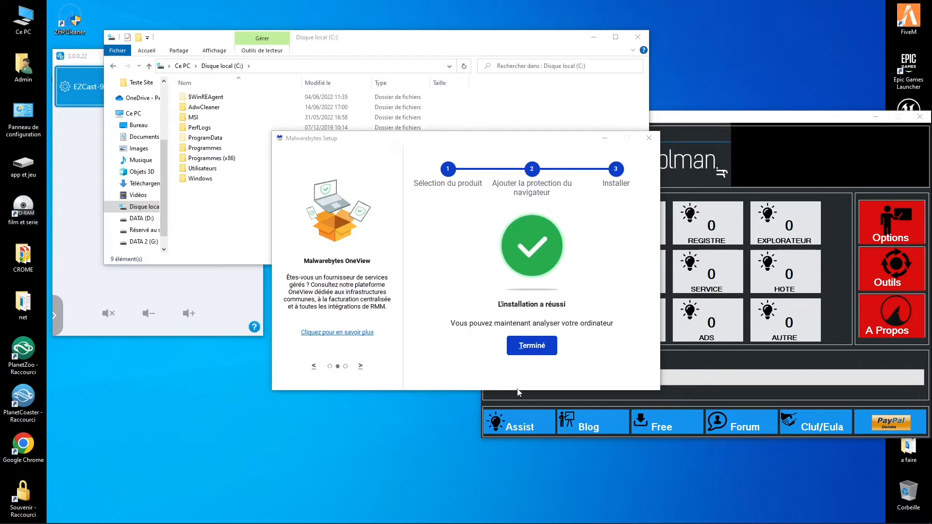
click(539, 347)
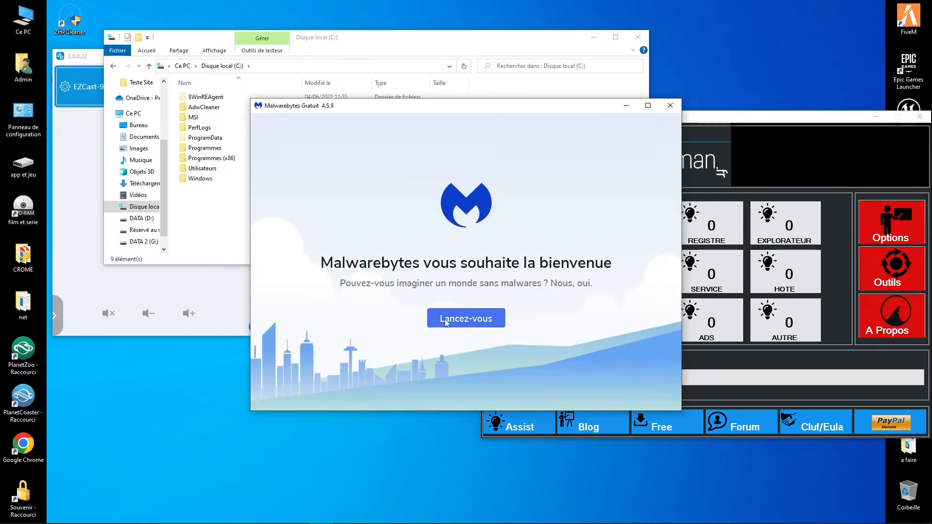
click(465, 318)
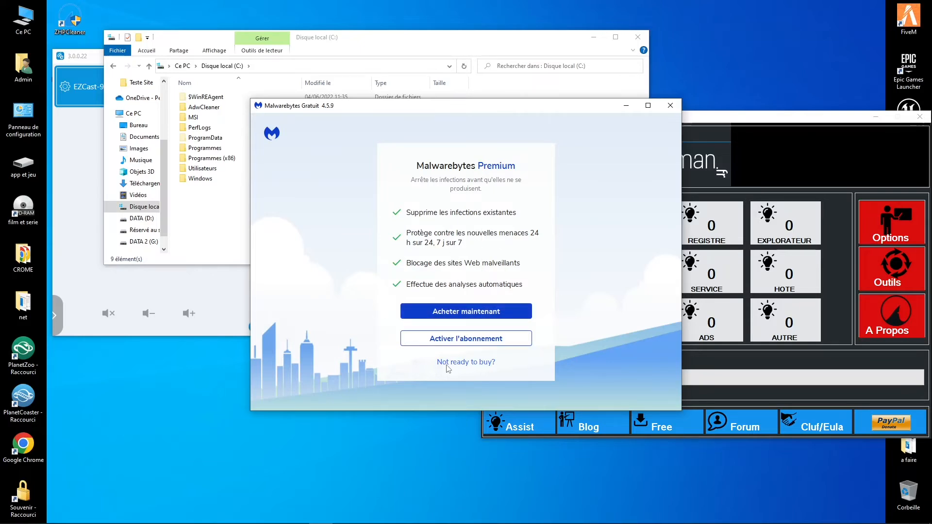
Decline buying Malwarebytes Premium and start the free 14-day Premium trial without giving an e-mail address.
click(494, 362)
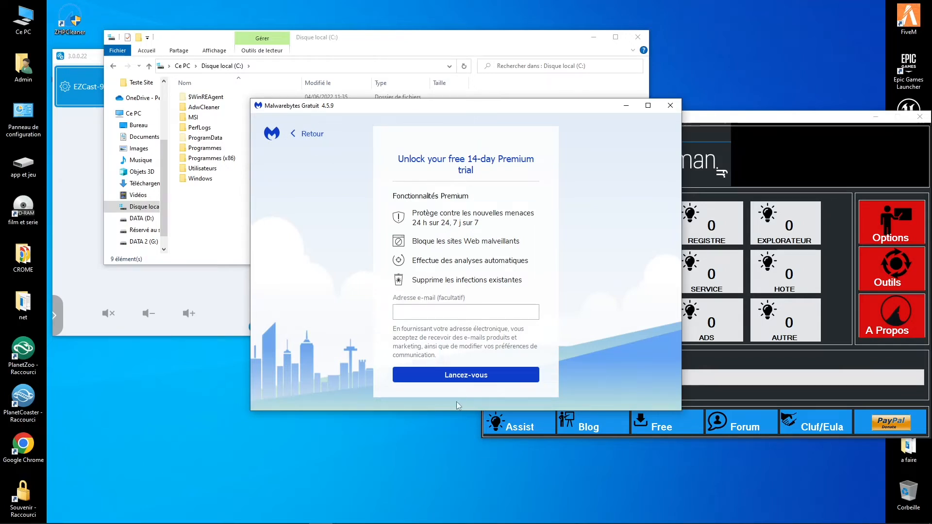
click(447, 378)
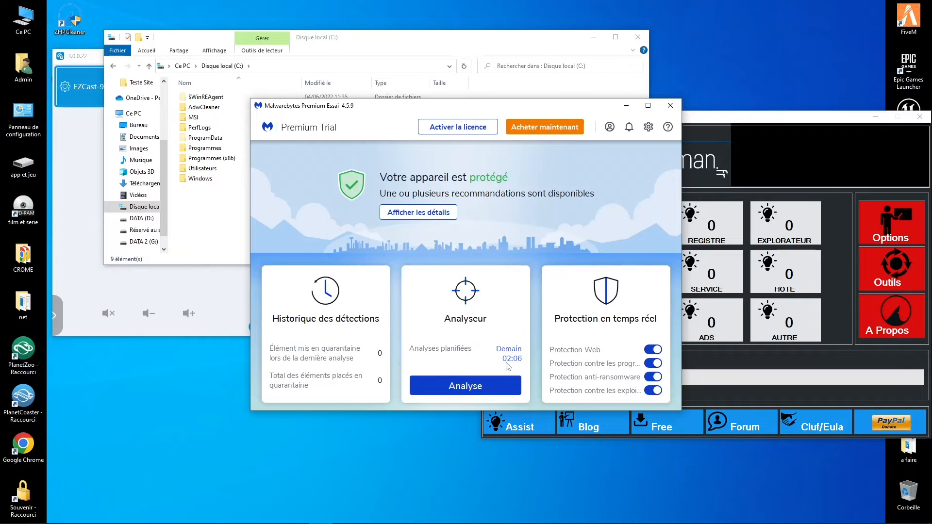
Check Malwarebytes' general settings and the quarantined items in the detection history, and return to the dashboard.
click(648, 128)
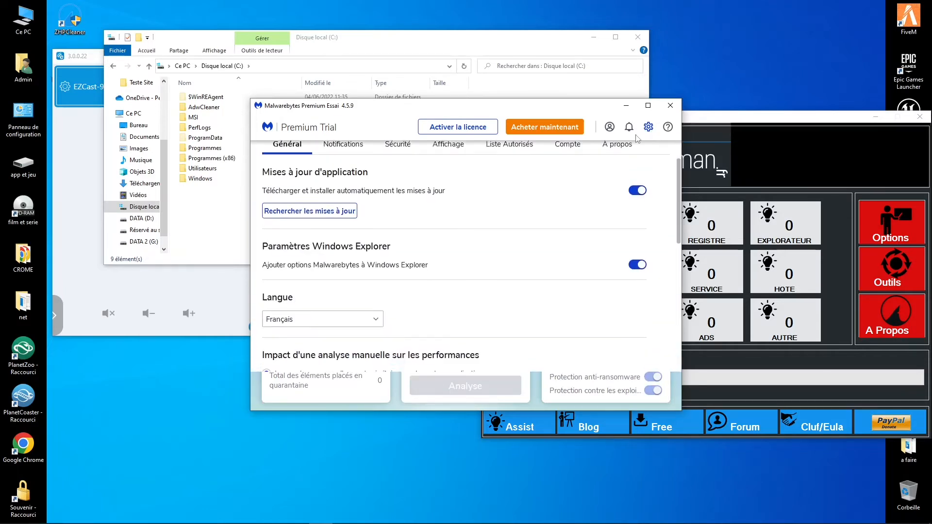
click(283, 128)
click(312, 316)
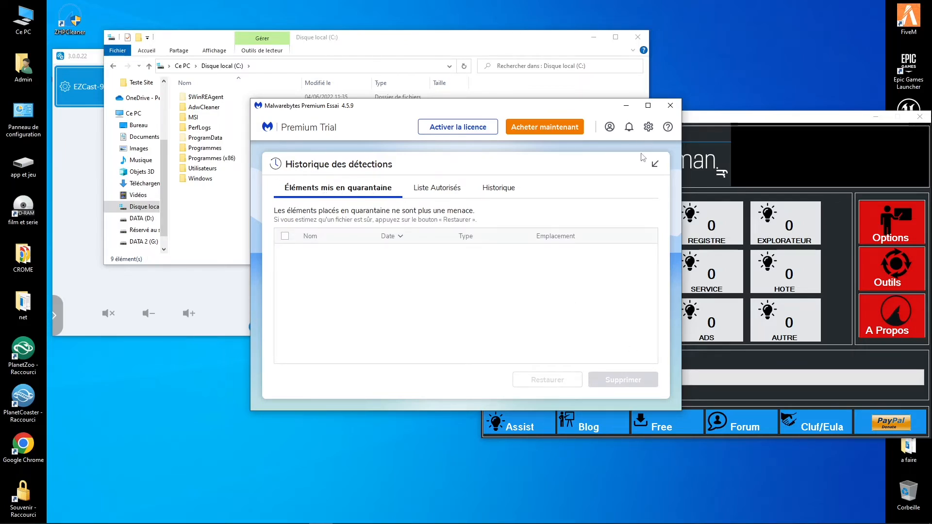
click(655, 163)
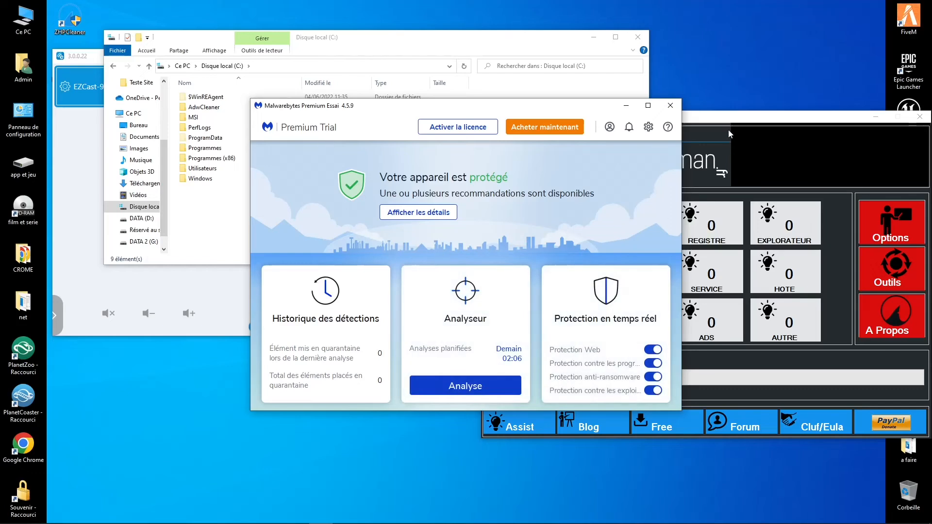
Clean all checked items in ZHPCleaner, accepting the system restore point, and close the browser report and ZHPCleaner.
click(730, 134)
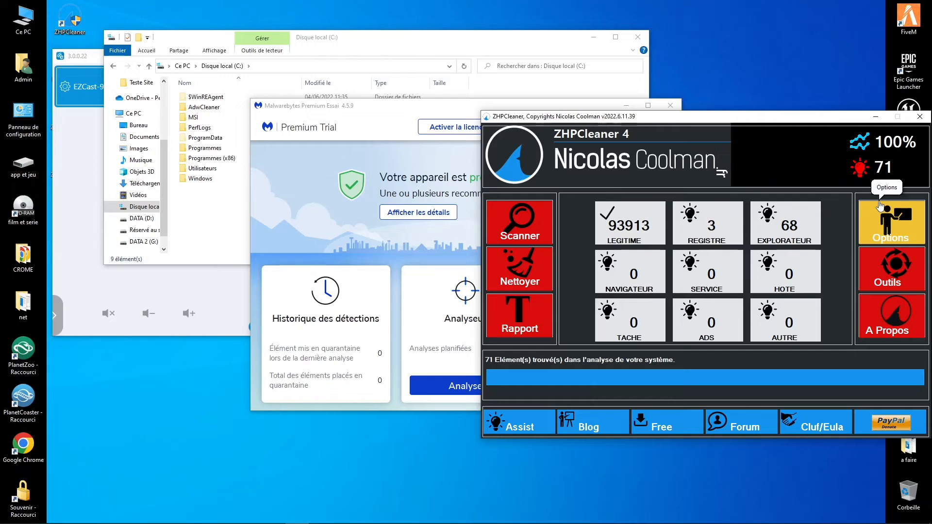
click(513, 274)
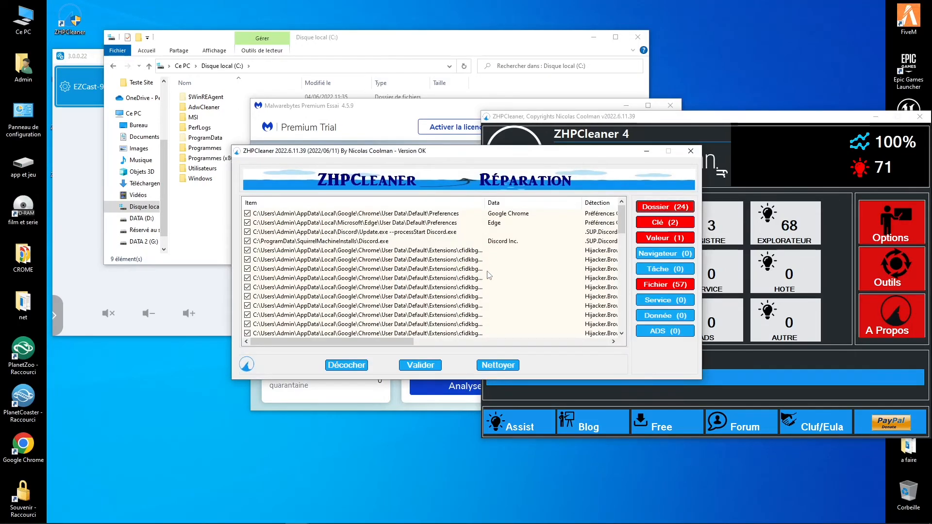
click(425, 366)
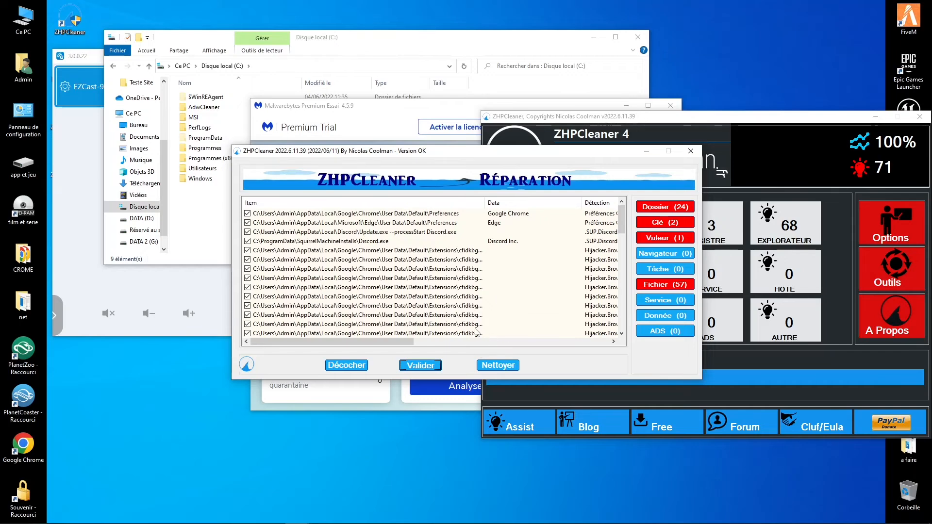
click(498, 365)
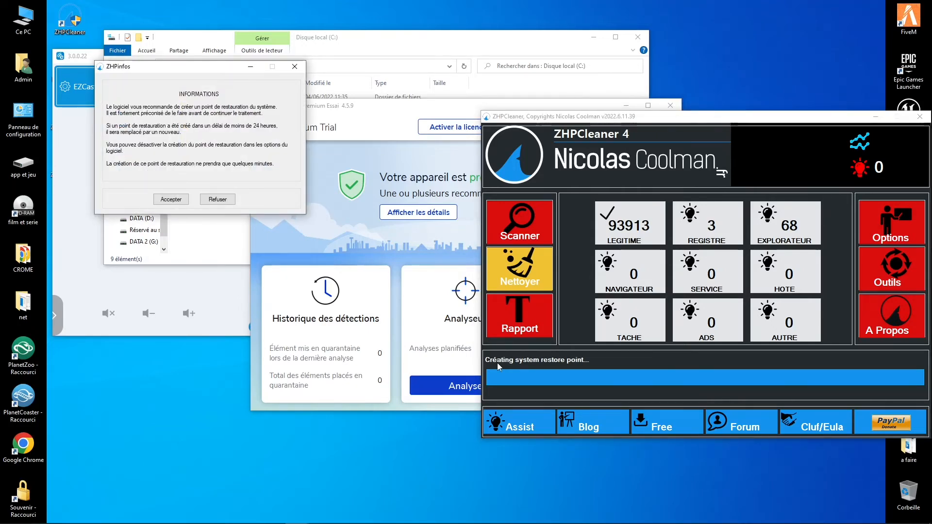
drag(206, 68, 671, 148)
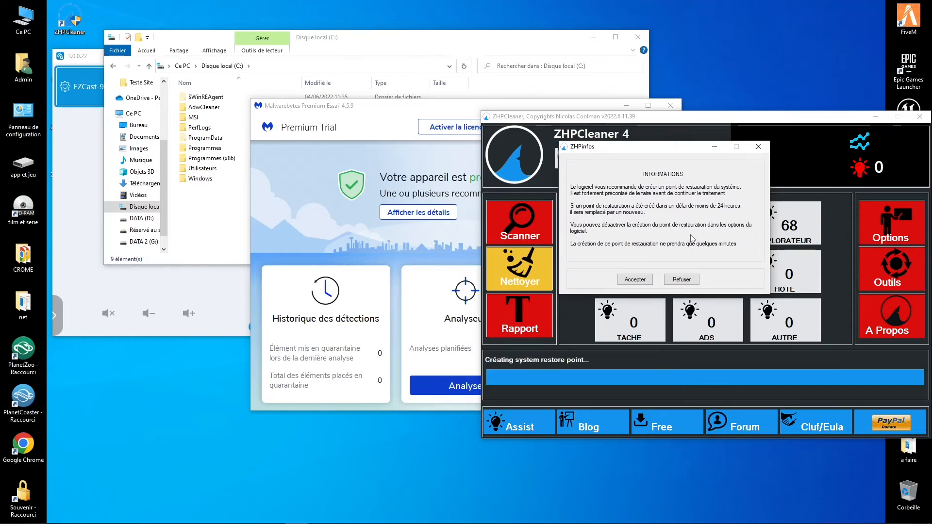
click(631, 280)
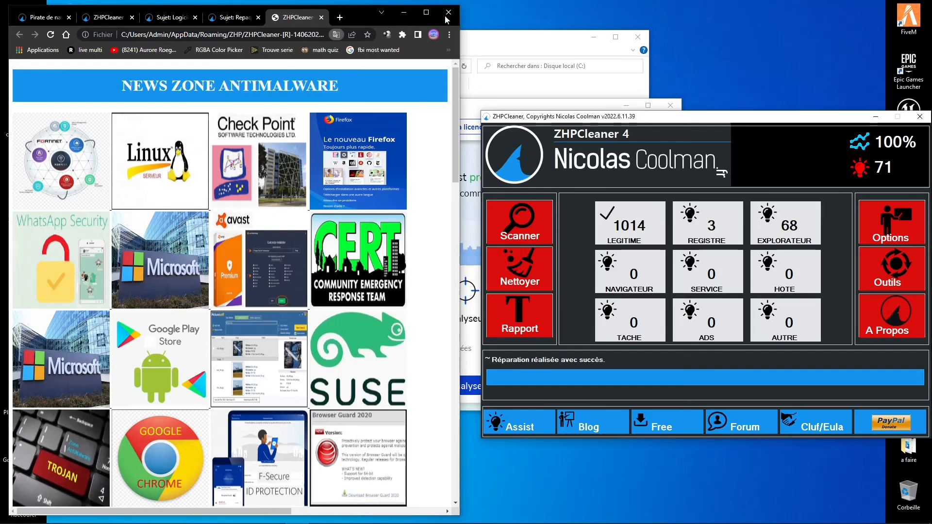
click(447, 15)
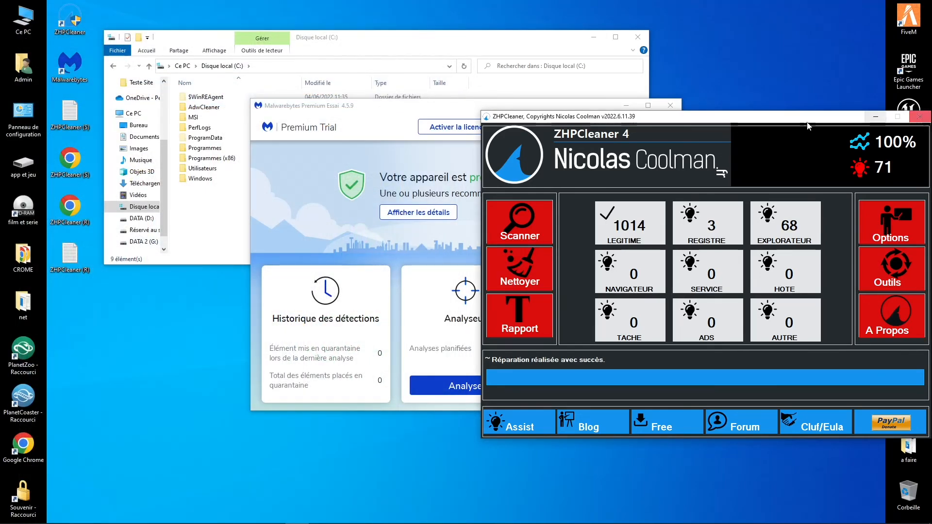
click(913, 119)
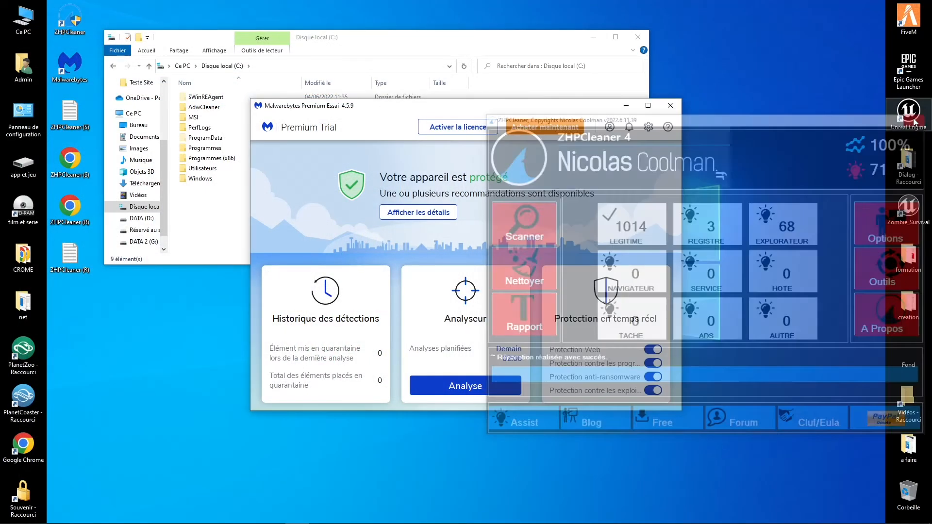
Move the four ZHPCleaner (S) and (R) report files from the desktop to the Corbeille and empty it permanently.
drag(53, 285, 76, 101)
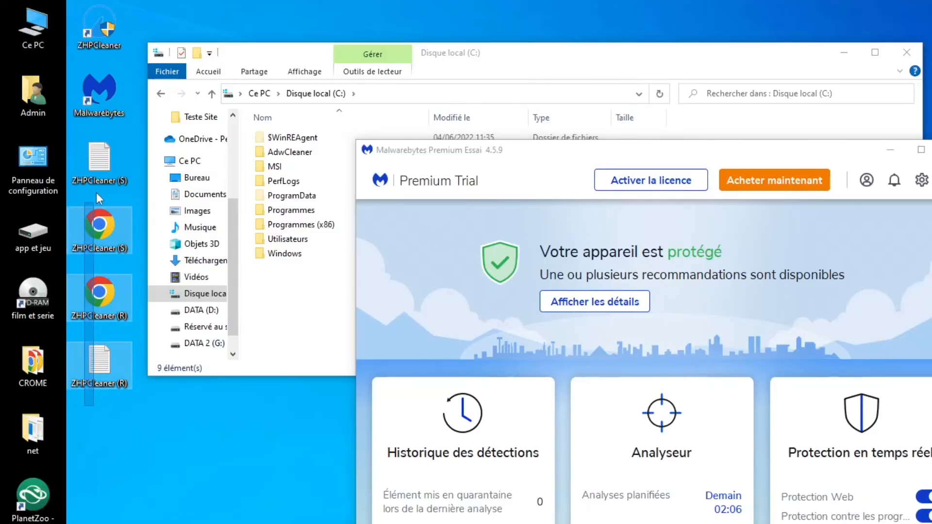
drag(108, 150, 902, 477)
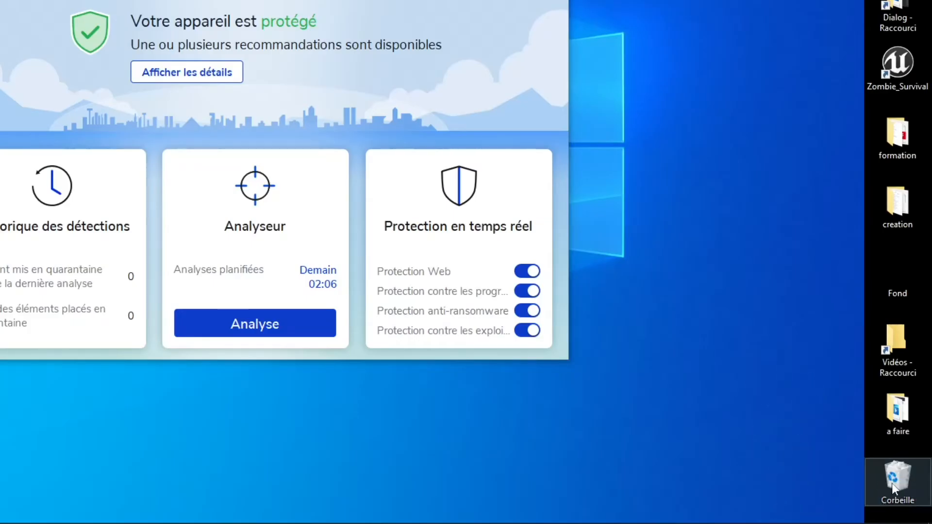
right_click(892, 482)
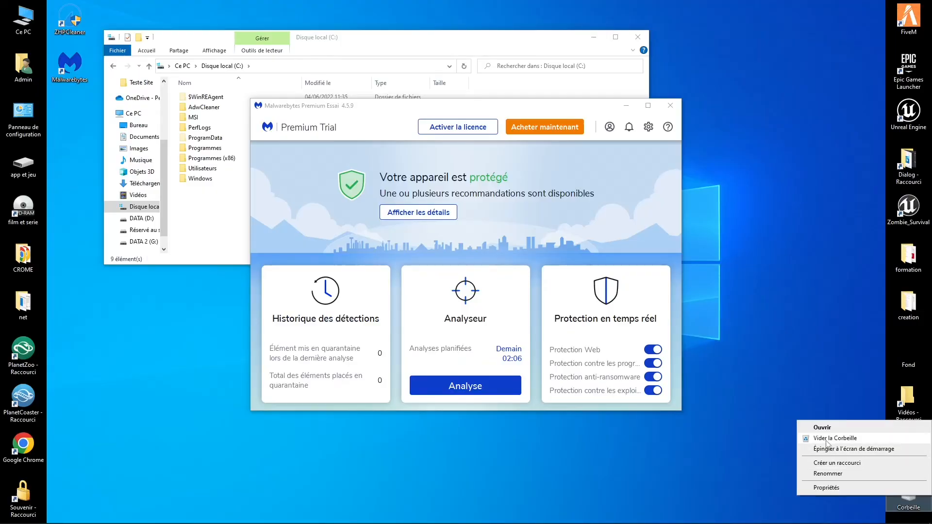
click(827, 439)
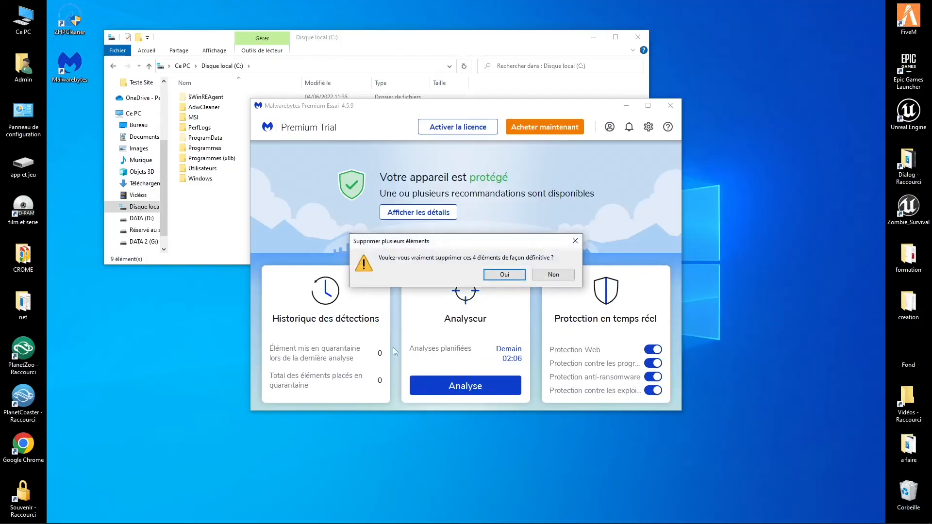
click(500, 274)
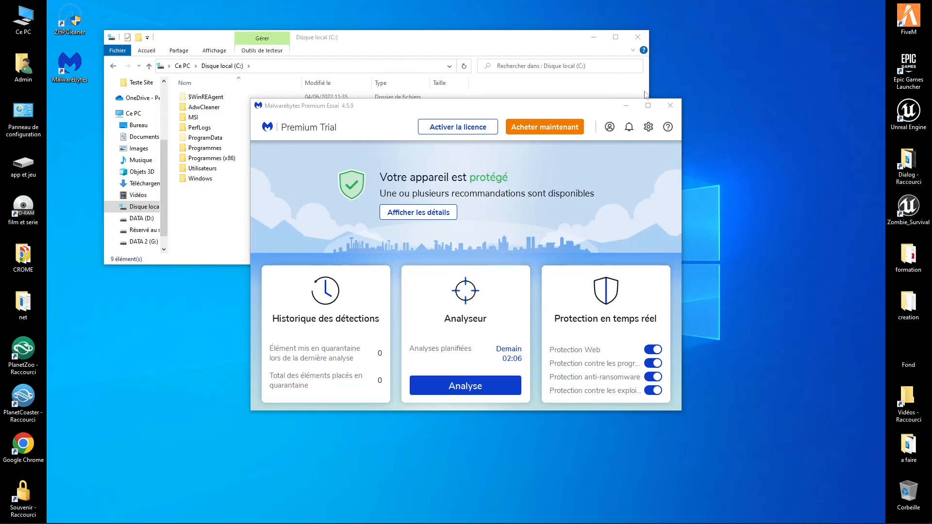
Close Malwarebytes, check the folders in Programmes on Disque local (C:), and close the file explorer.
click(670, 105)
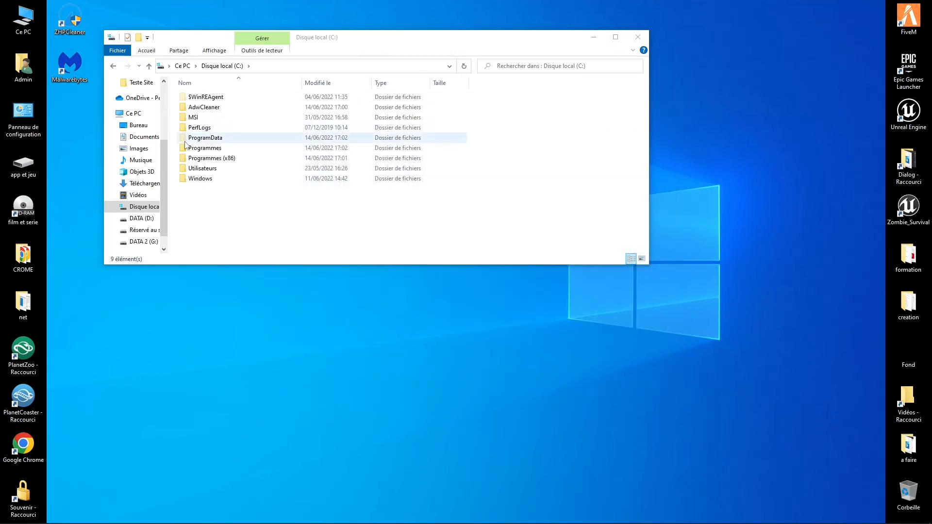
double_click(204, 151)
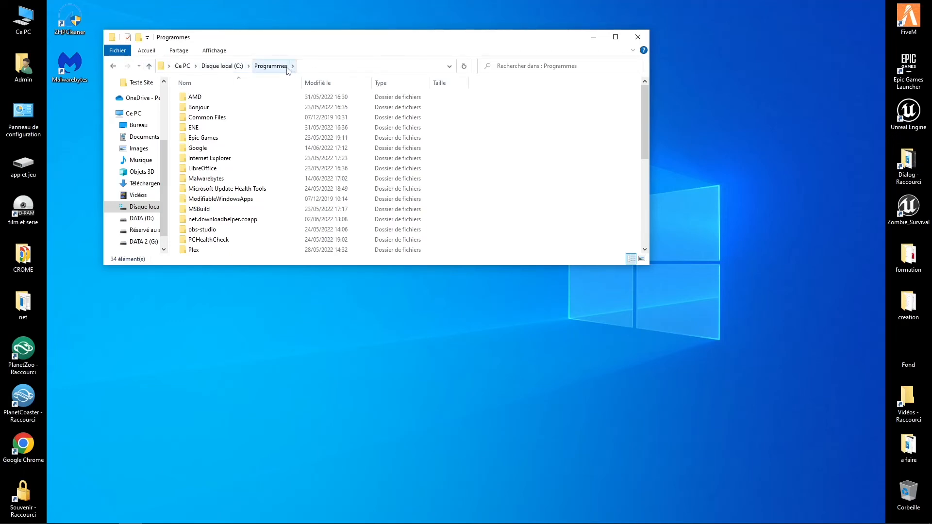
click(638, 38)
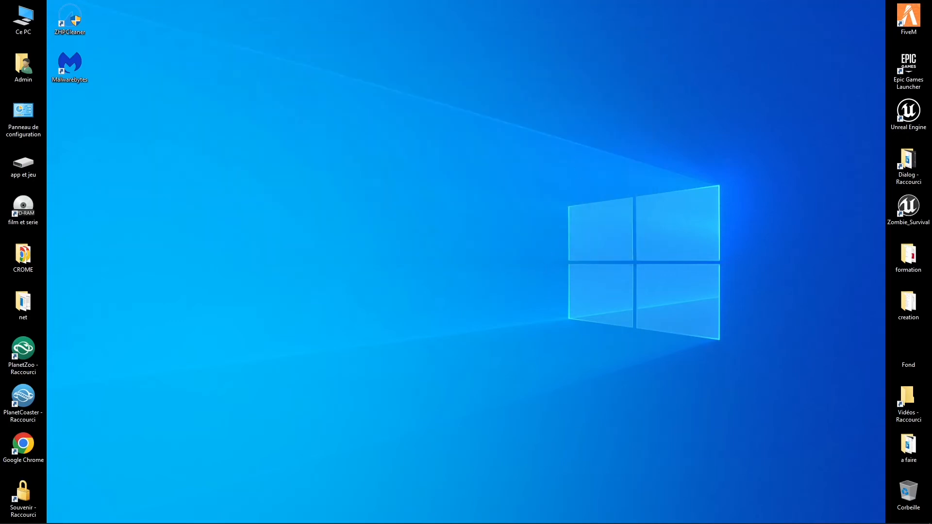
Open Sécurité Windows and examine its protection areas and the scan options under Protection contre les virus et menaces.
mouse_move(769, 522)
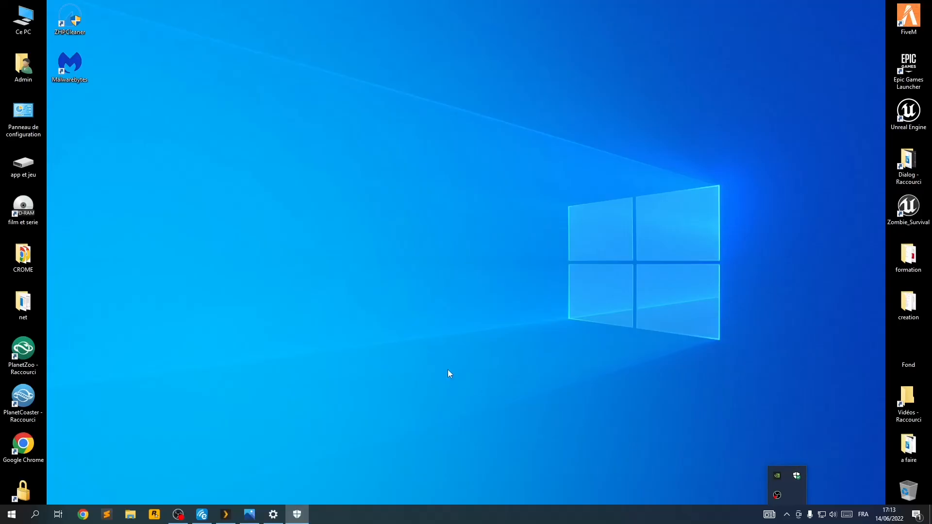
drag(931, 34, 400, 93)
scroll(383, 254, down, 2)
scroll(383, 255, down, 2)
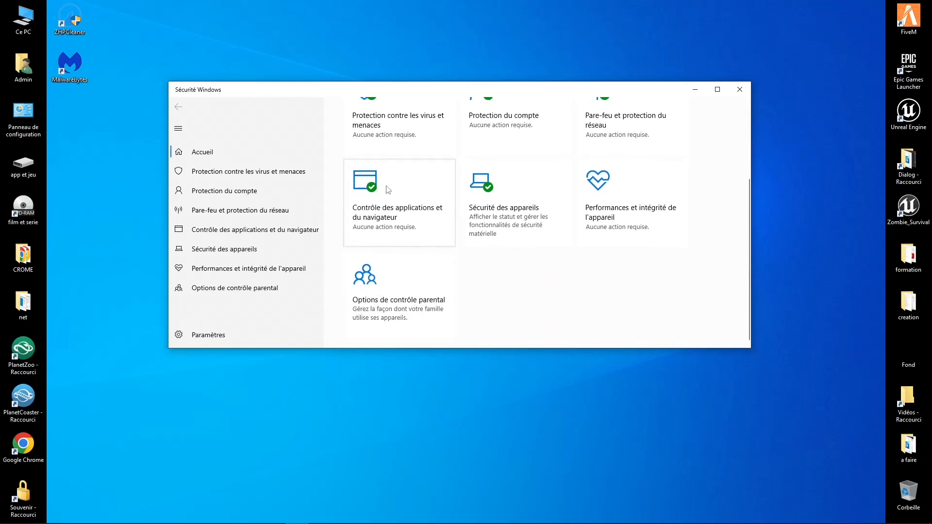
click(216, 178)
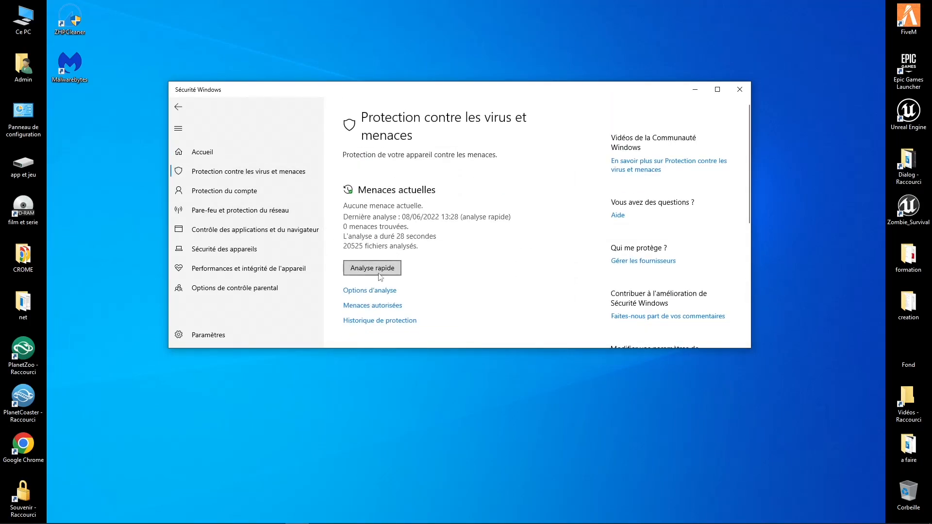
click(370, 290)
scroll(359, 277, down, 3)
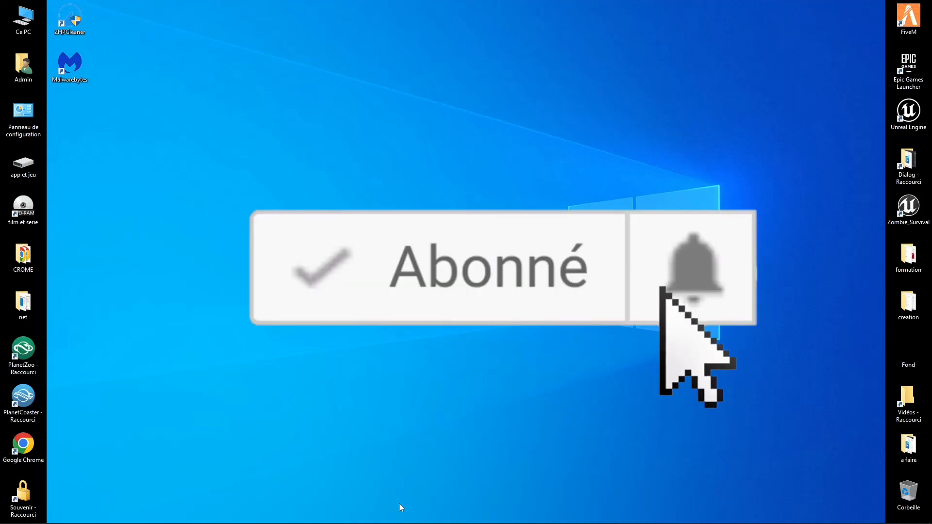
mouse_move(416, 523)
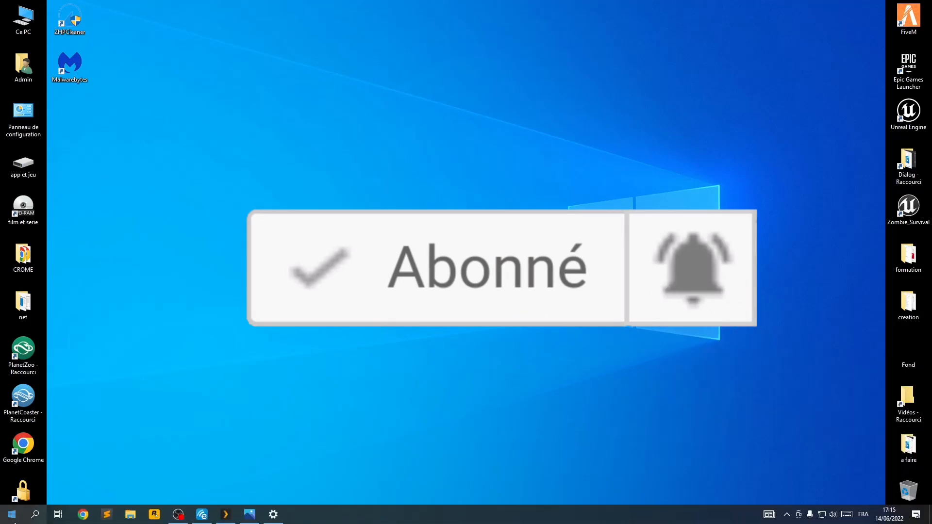
click(177, 514)
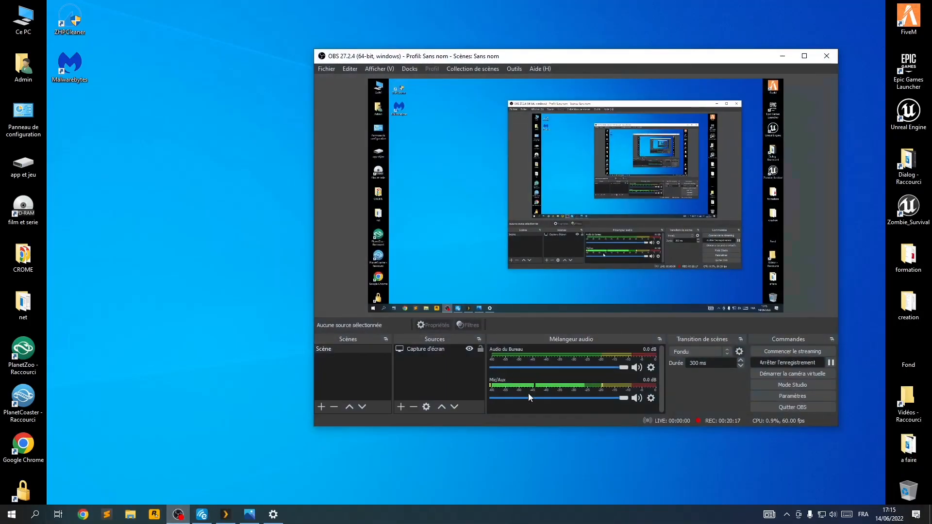